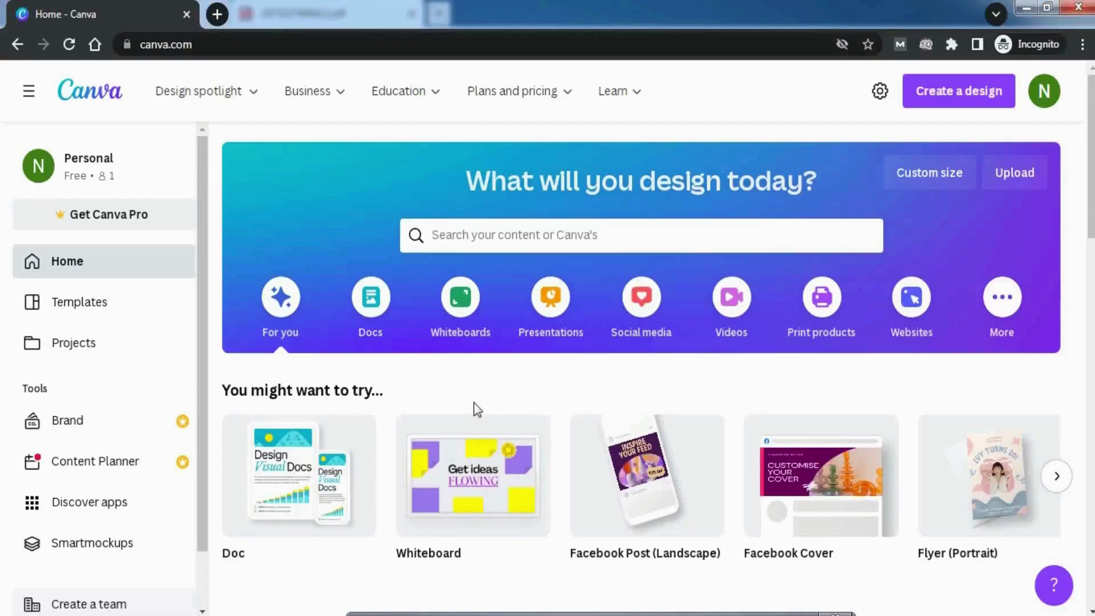
Open the recent 500 x 600 px insect design, examine its magnifying-glass effect, and close it
{"action": "scroll", "coordinate": [477, 409], "scroll_direction": "down", "scroll_amount": 6}
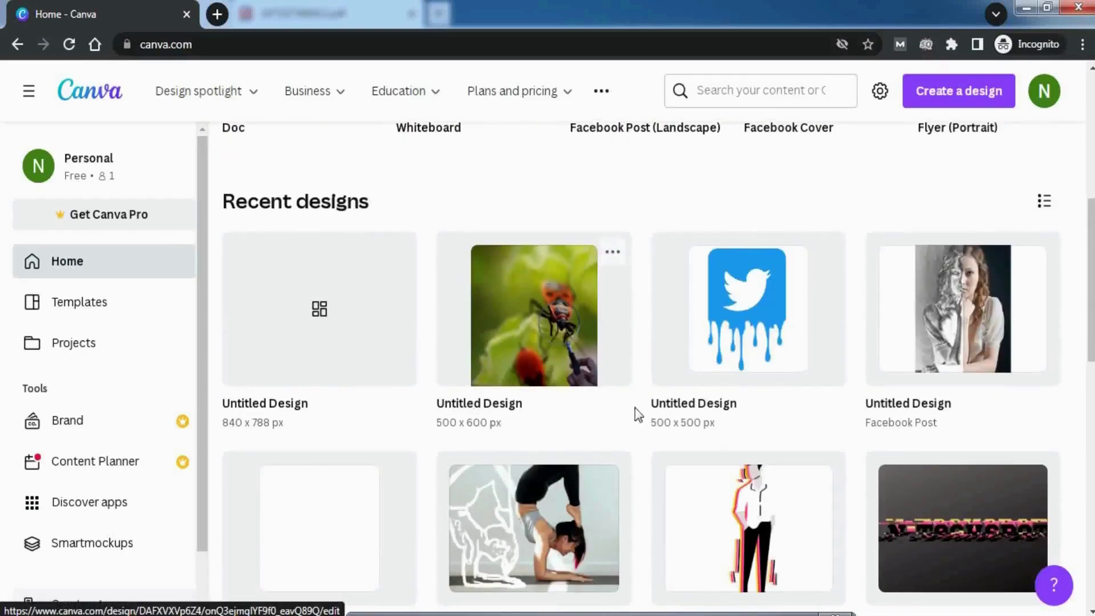
{"action": "left_click", "coordinate": [576, 370]}
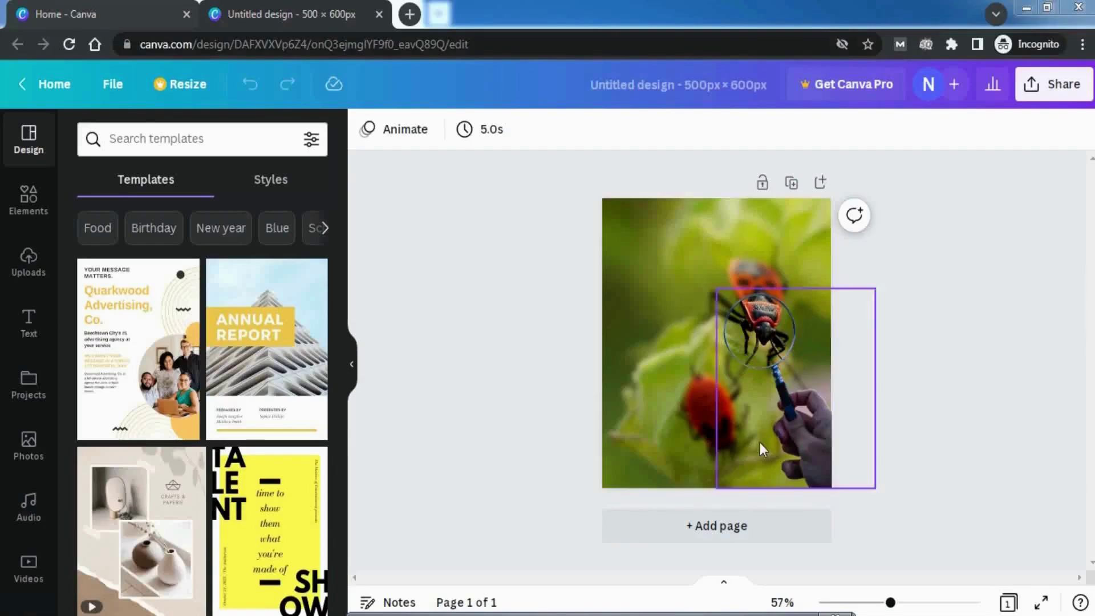
{"action": "mouse_move", "coordinate": [753, 211]}
{"action": "left_mouse_down"}
{"action": "mouse_move", "coordinate": [627, 293]}
{"action": "mouse_move", "coordinate": [656, 411]}
{"action": "mouse_move", "coordinate": [779, 480]}
{"action": "mouse_move", "coordinate": [905, 368]}
{"action": "mouse_move", "coordinate": [845, 208]}
{"action": "mouse_move", "coordinate": [725, 216]}
{"action": "left_mouse_up"}
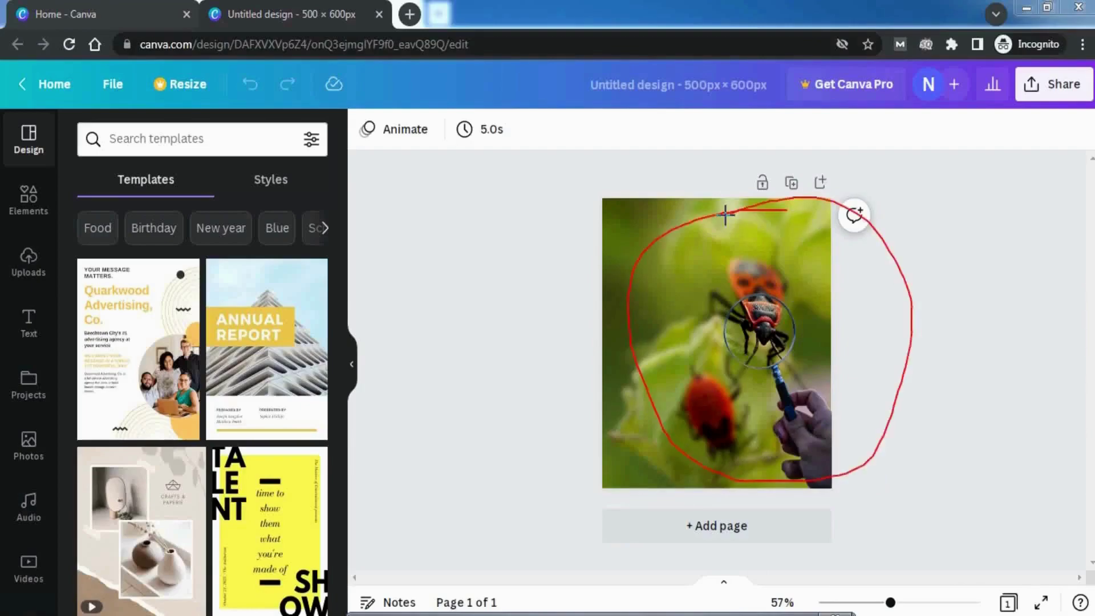
{"action": "left_click", "coordinate": [378, 17]}
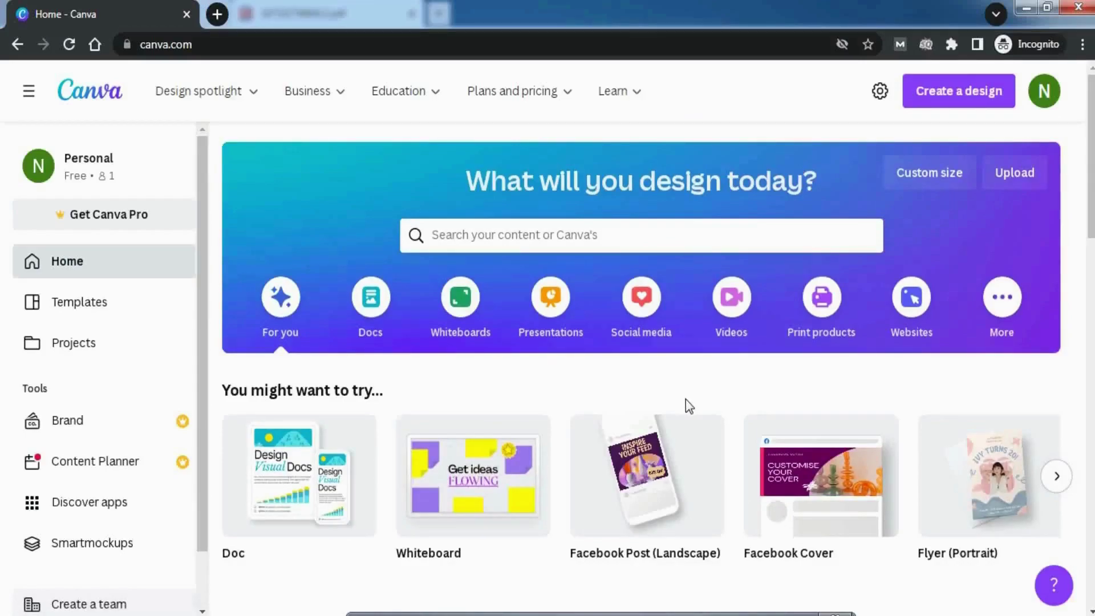
Open the recent 840 x 788 px design and examine the circle and glowing-frame photo effects on its two pages
{"action": "scroll", "coordinate": [686, 402], "scroll_direction": "down", "scroll_amount": 5}
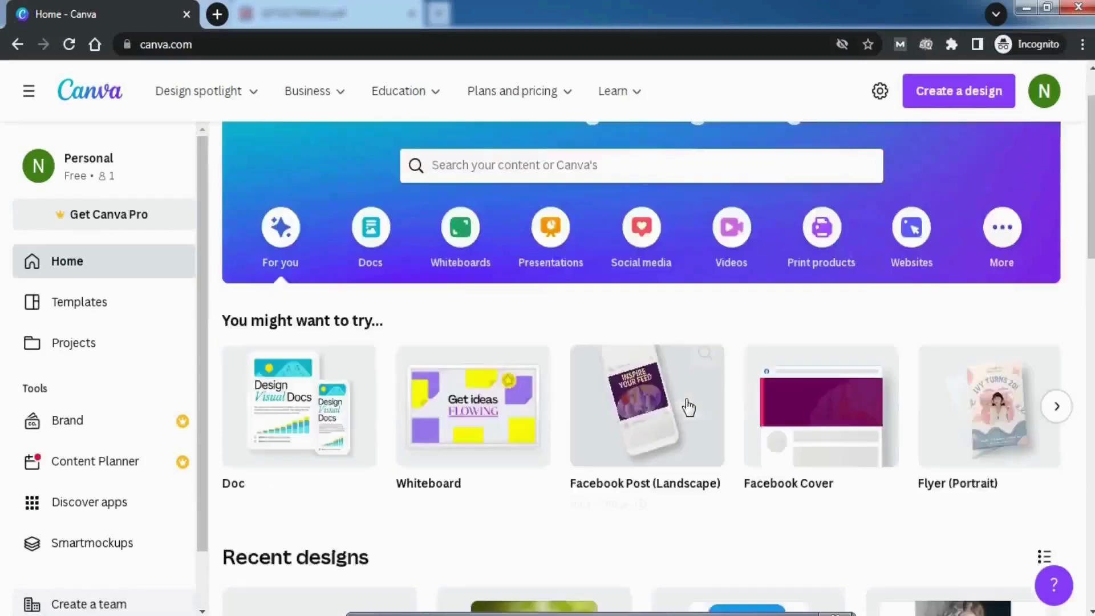
{"action": "left_click", "coordinate": [330, 416]}
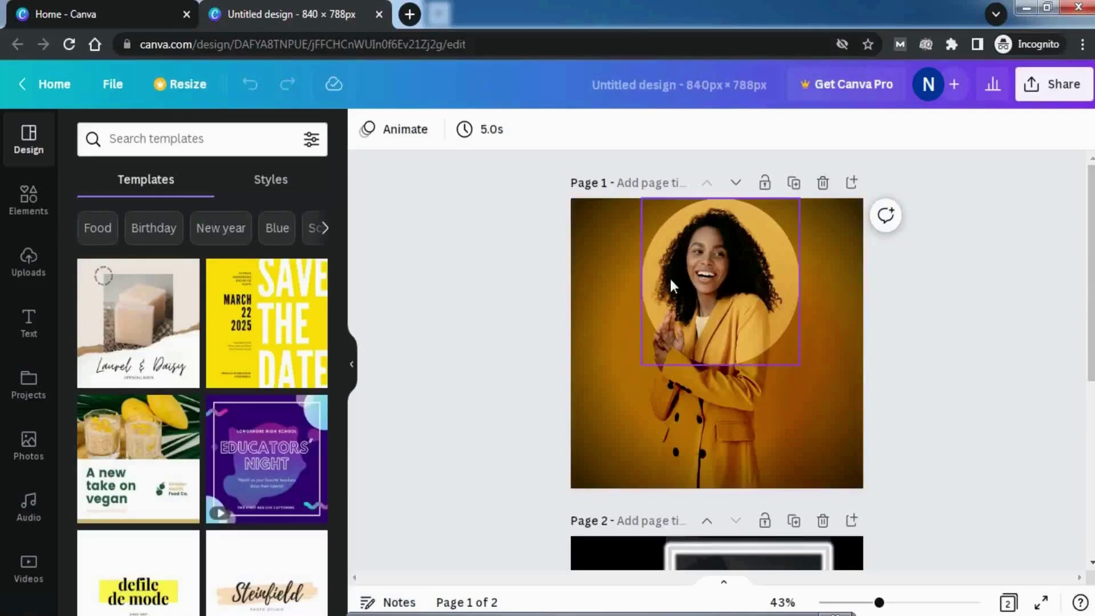
{"action": "mouse_move", "coordinate": [879, 603]}
{"action": "left_mouse_down"}
{"action": "mouse_move", "coordinate": [914, 604]}
{"action": "mouse_move", "coordinate": [895, 603]}
{"action": "left_mouse_up"}
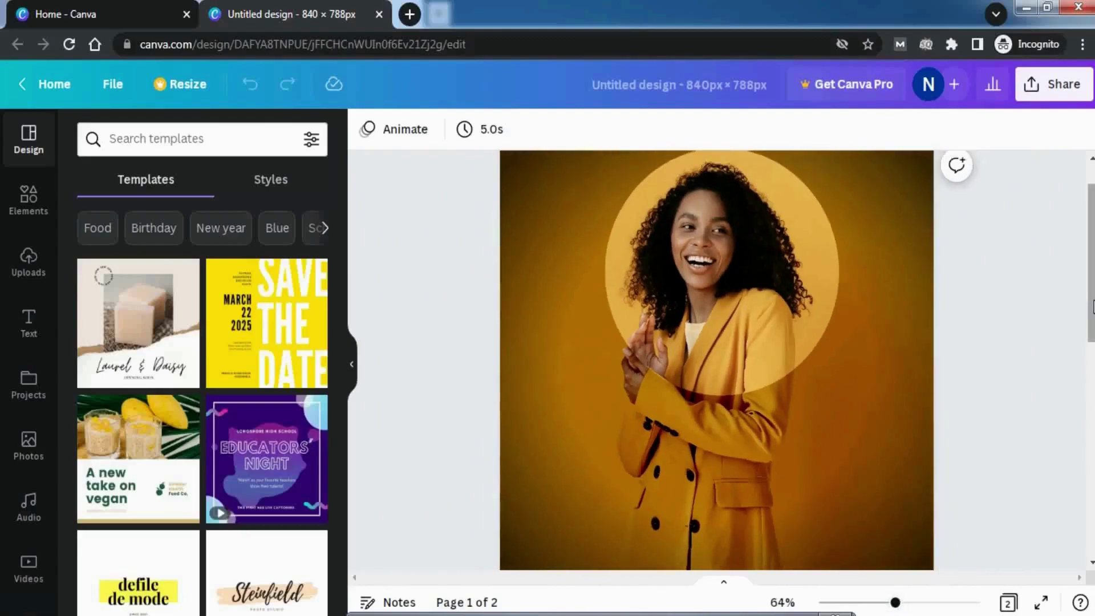
{"action": "scroll", "coordinate": [891, 449], "scroll_direction": "down", "scroll_amount": 5}
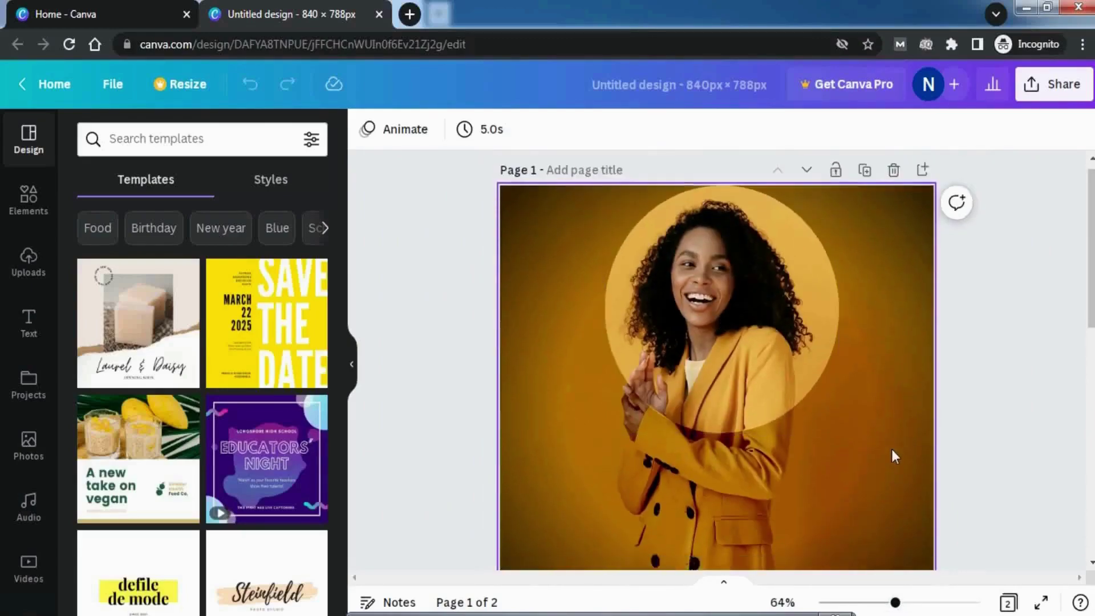
{"action": "scroll", "coordinate": [891, 450], "scroll_direction": "down", "scroll_amount": 5}
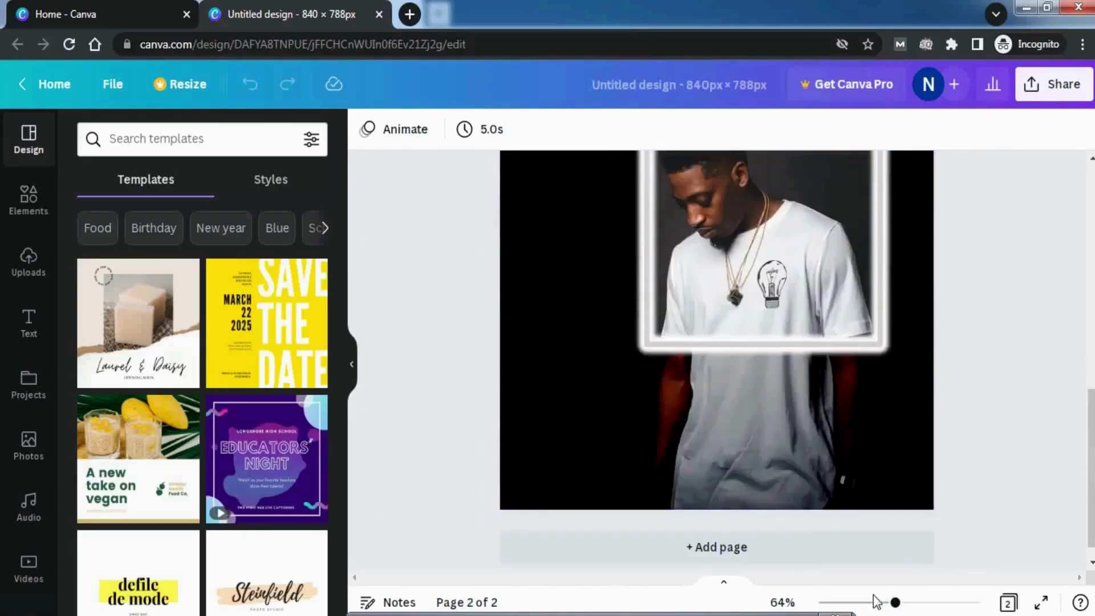
{"action": "left_click_drag", "start_coordinate": [895, 604], "coordinate": [879, 603]}
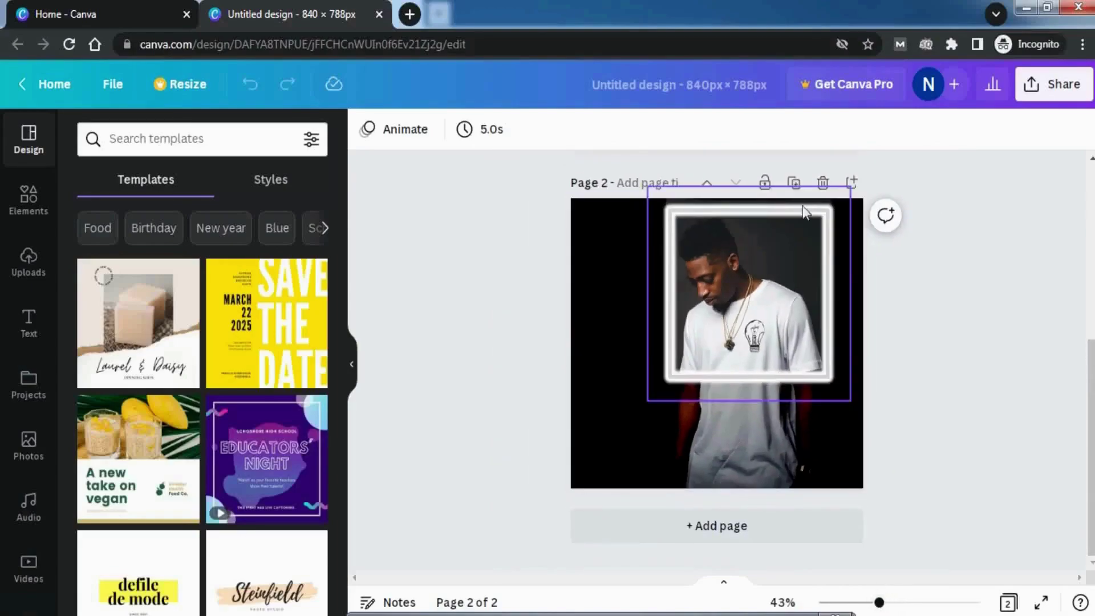
{"action": "mouse_move", "coordinate": [878, 603]}
{"action": "left_mouse_down"}
{"action": "mouse_move", "coordinate": [929, 604]}
{"action": "mouse_move", "coordinate": [893, 603]}
{"action": "left_mouse_up"}
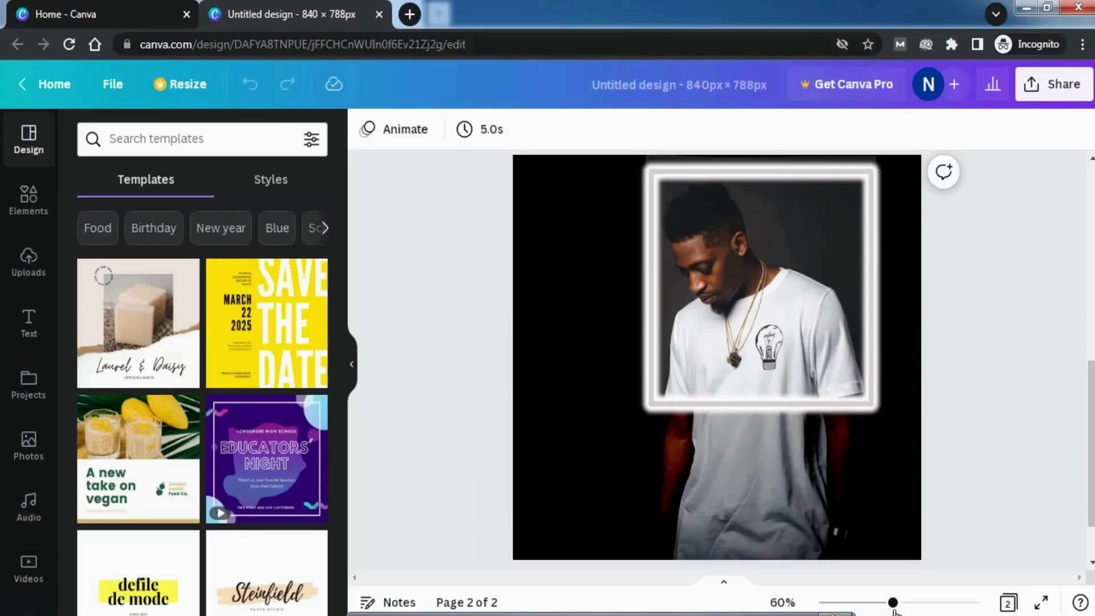
{"action": "scroll", "coordinate": [739, 445], "scroll_direction": "up", "scroll_amount": 8}
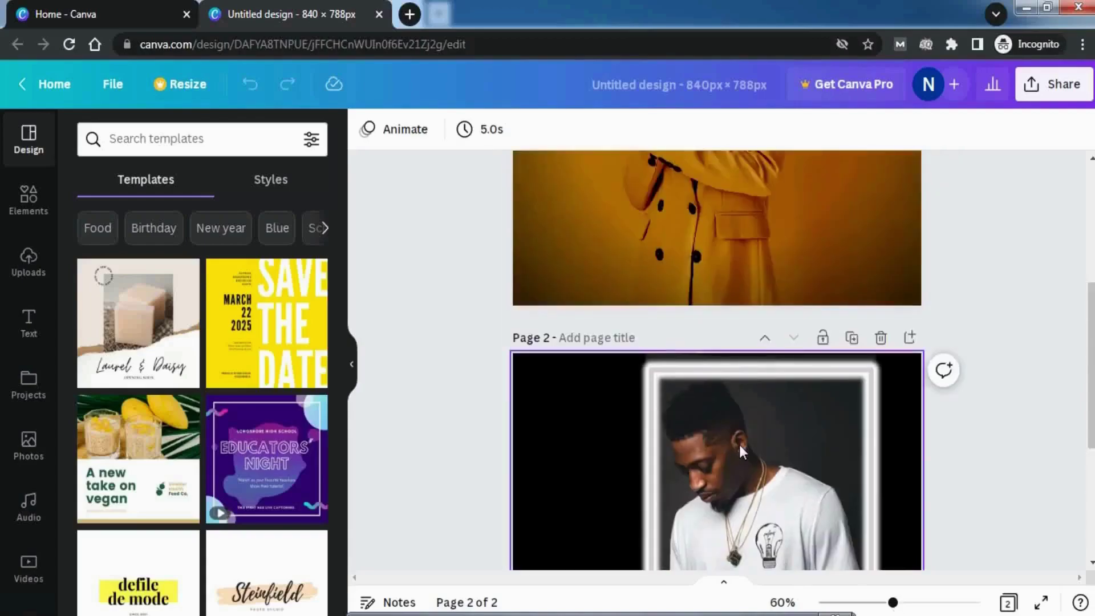
{"action": "scroll", "coordinate": [739, 444], "scroll_direction": "down", "scroll_amount": 8}
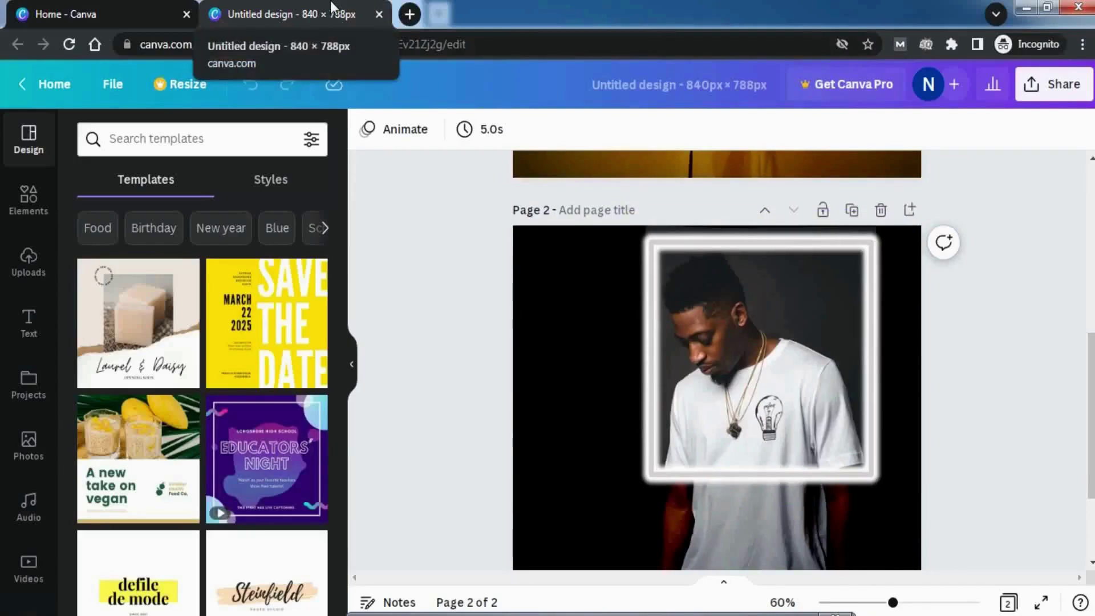
Create a new custom-size design 840 px wide and 788 px high from the home page
{"action": "left_click", "coordinate": [119, 2]}
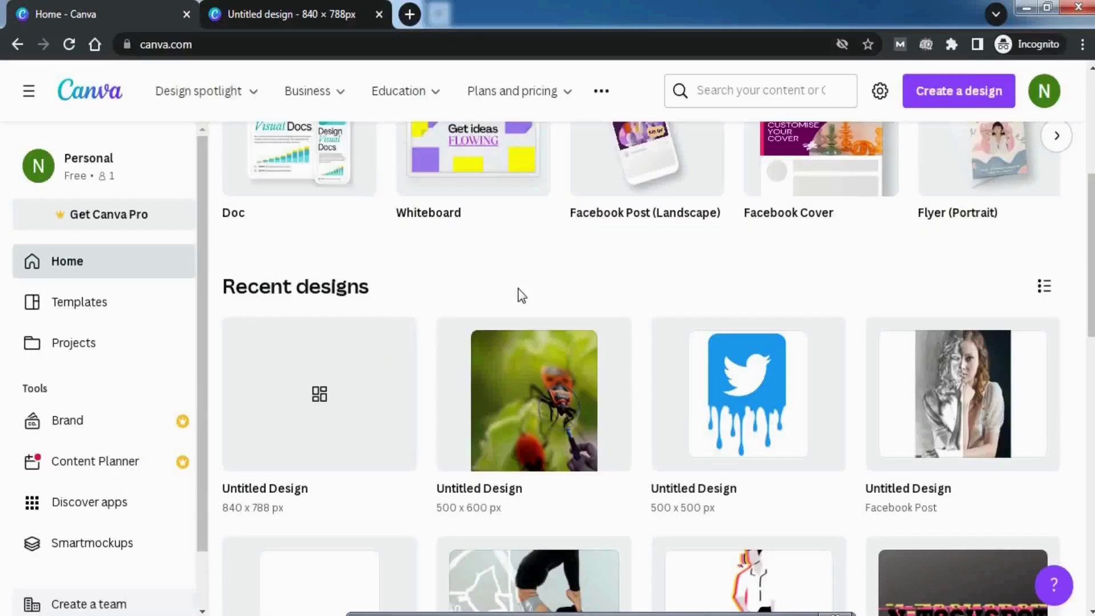
{"action": "scroll", "coordinate": [518, 289], "scroll_direction": "up", "scroll_amount": 6}
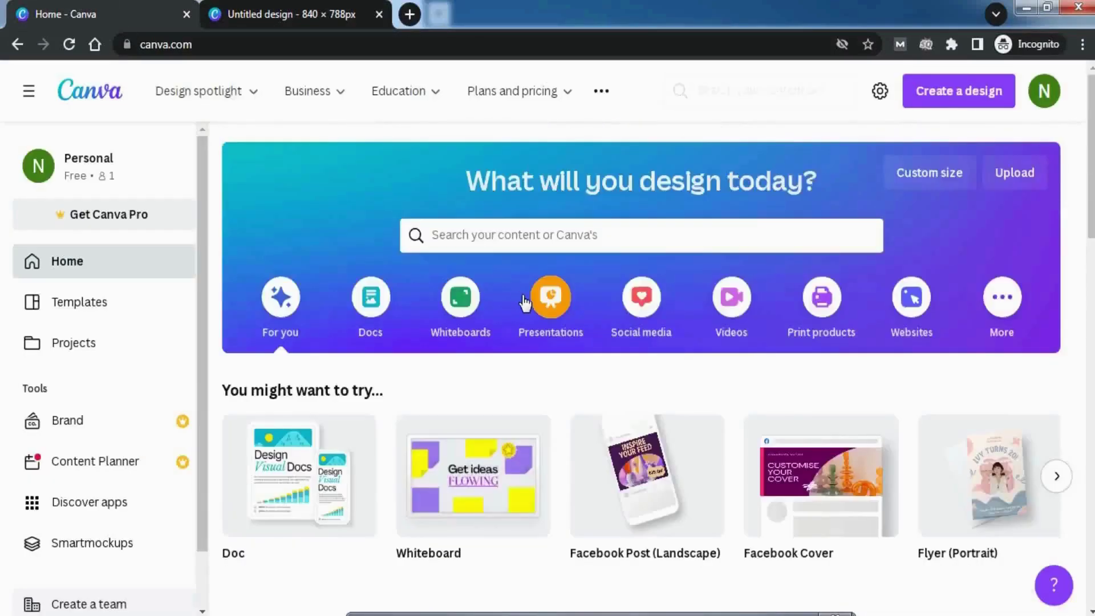
{"action": "left_click", "coordinate": [934, 179]}
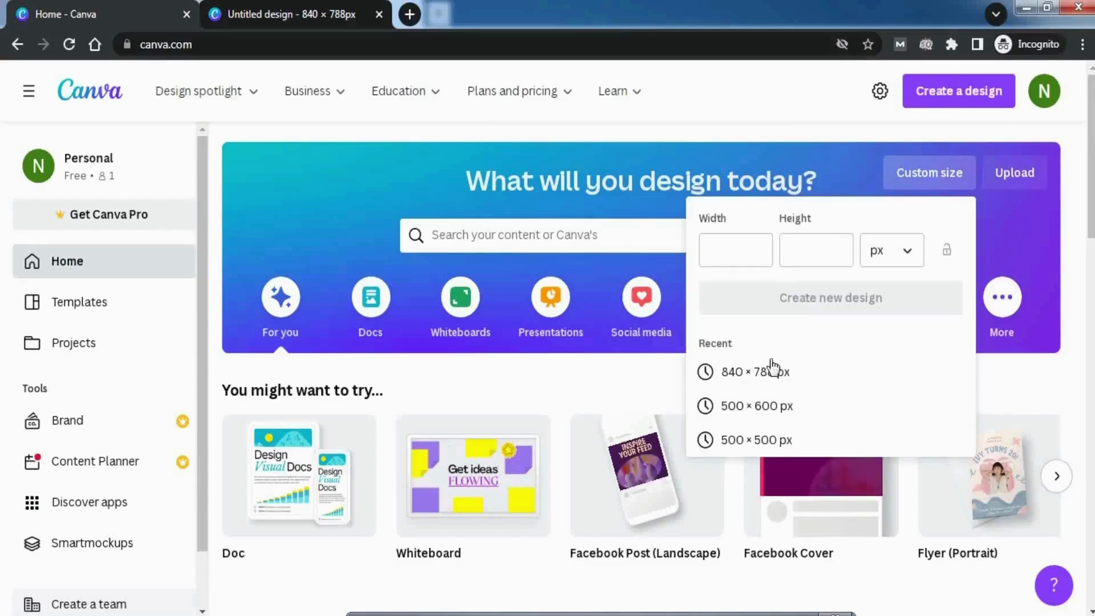
{"action": "left_click", "coordinate": [749, 254]}
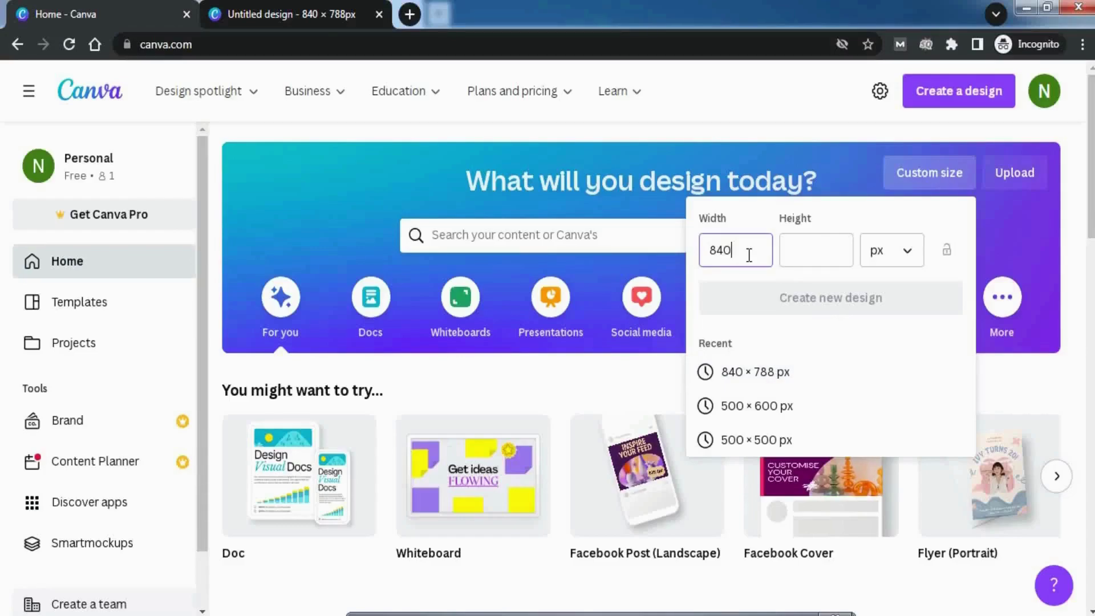
{"action": "left_click", "coordinate": [844, 243]}
{"action": "type", "text": "7"}
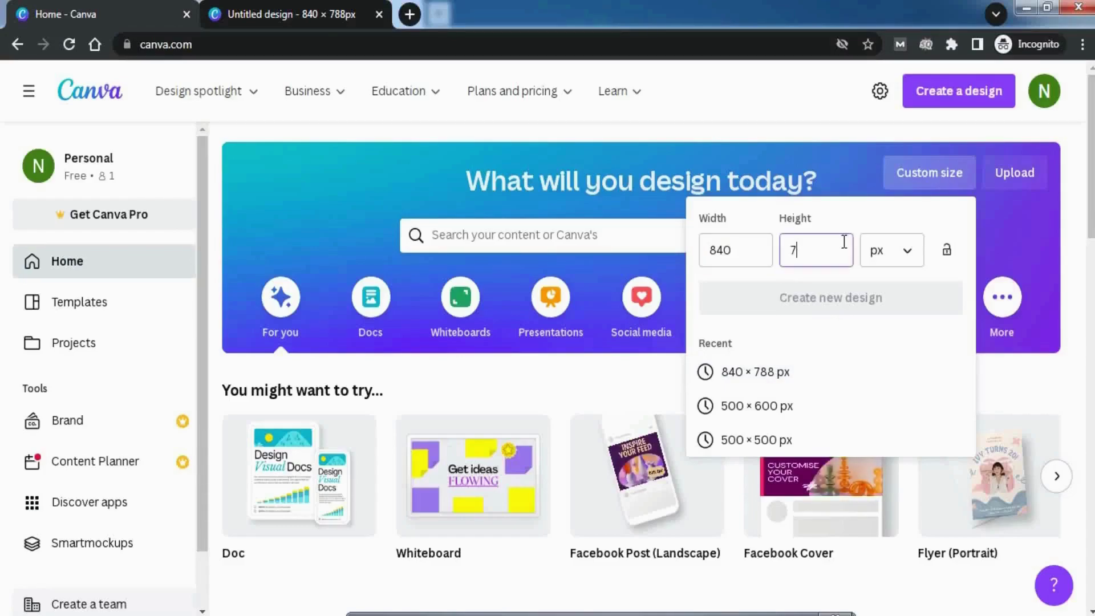
{"action": "type", "text": "88"}
{"action": "left_click", "coordinate": [812, 297]}
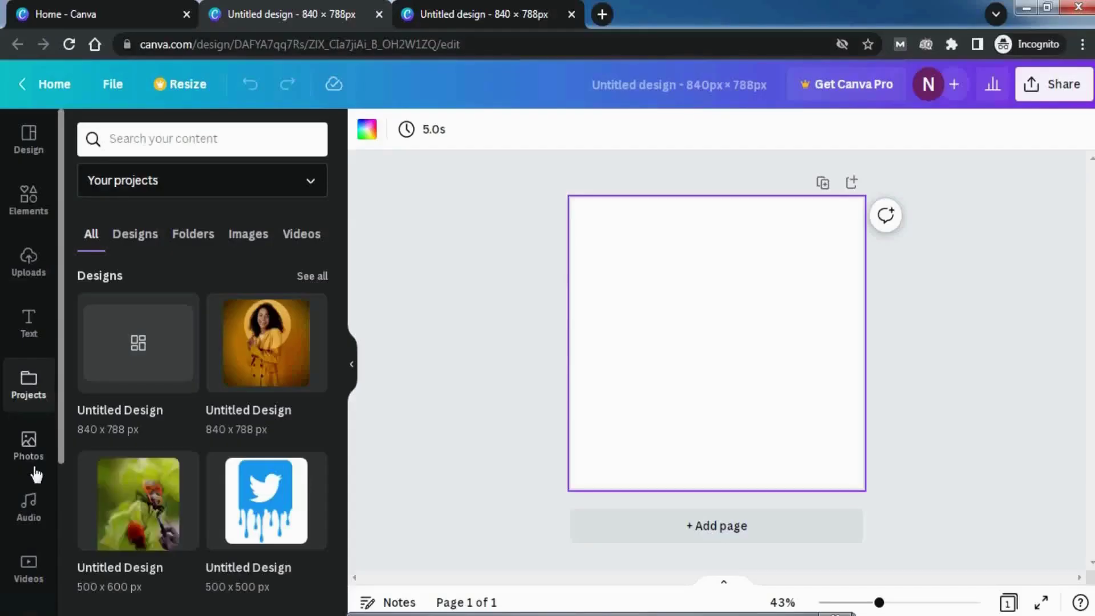
Search the photo library for "women" and add the photo of the woman in a striped blouse on a blue background
{"action": "left_click", "coordinate": [33, 466]}
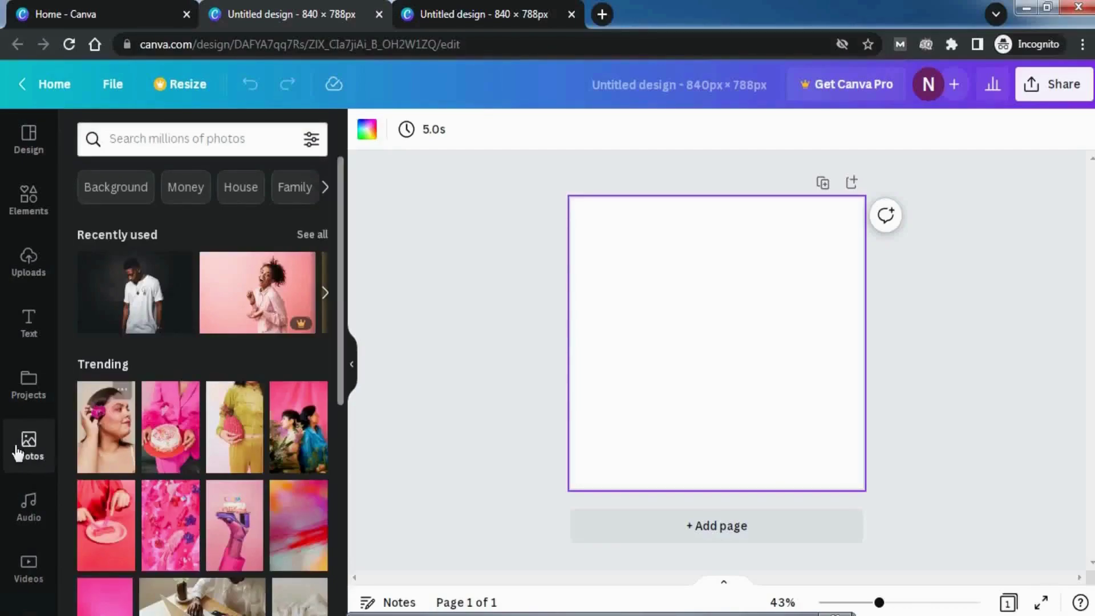
{"action": "left_click", "coordinate": [155, 140]}
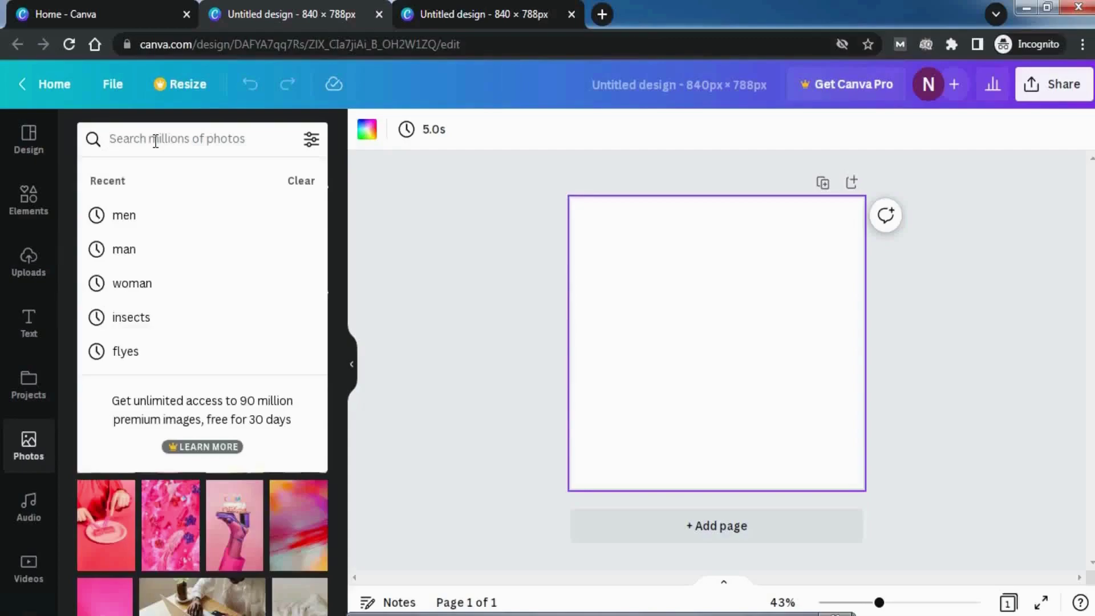
{"action": "type", "text": "men"}
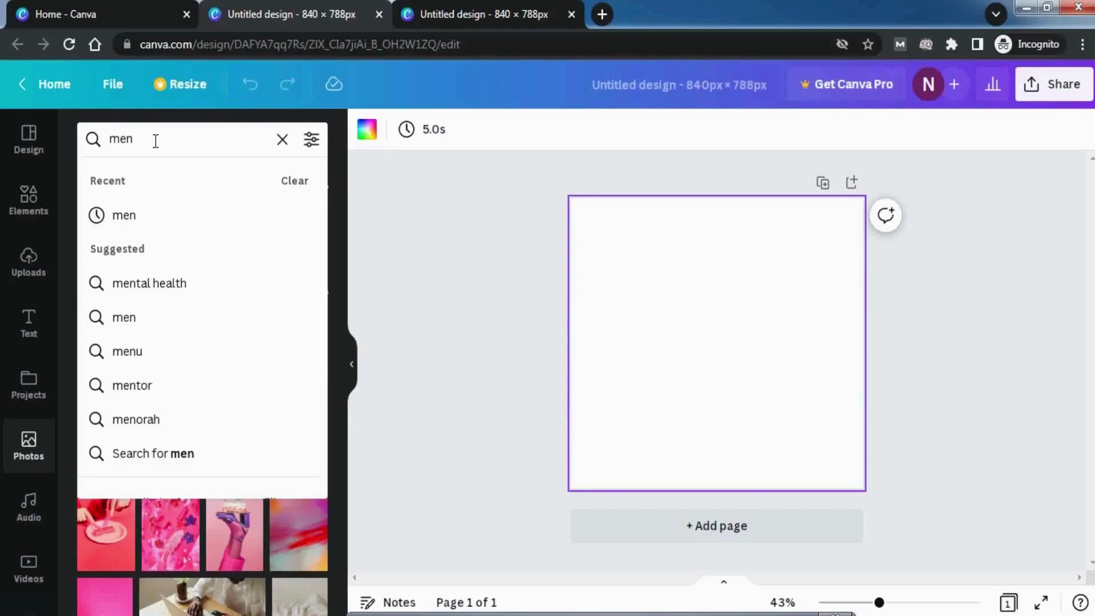
{"action": "key", "text": "BackSpace"}
{"action": "key", "text": "BackSpace"}
{"action": "type", "text": "w"}
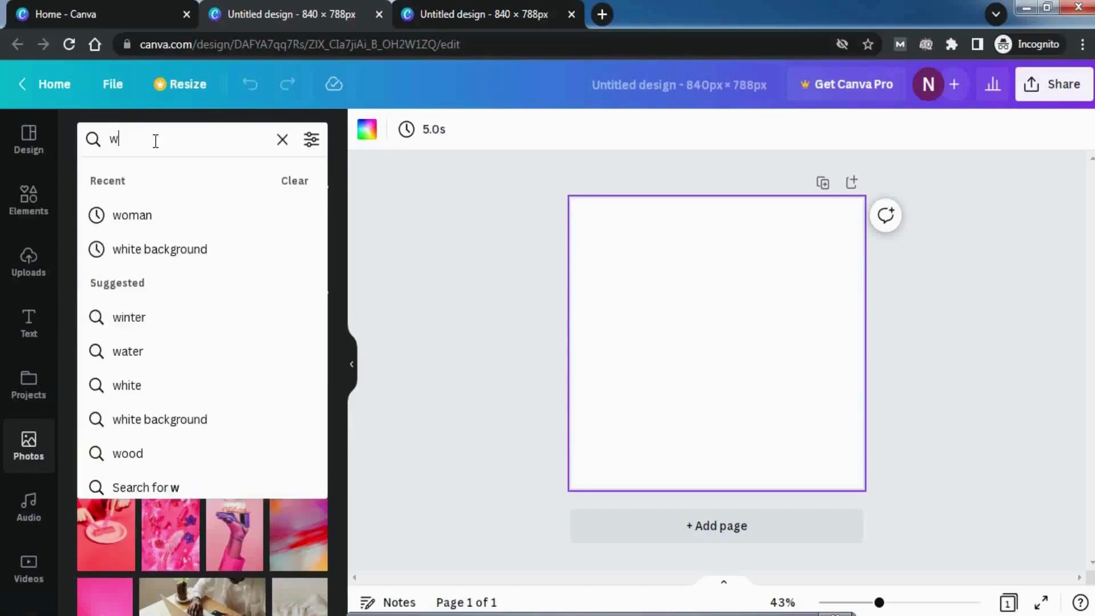
{"action": "type", "text": "omen"}
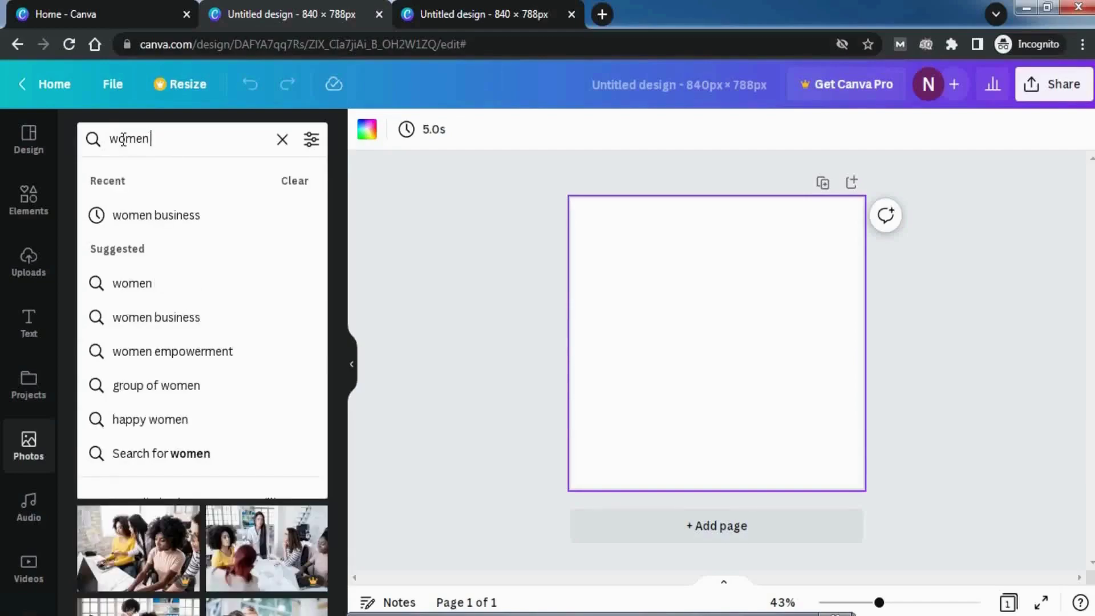
{"action": "key", "text": "Return"}
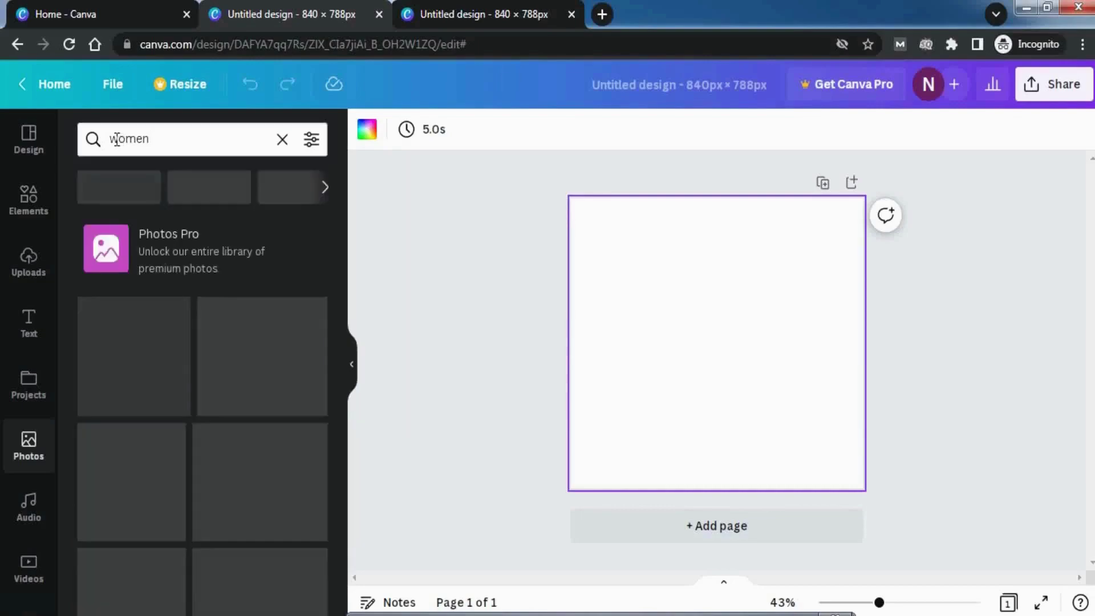
{"action": "scroll", "coordinate": [210, 334], "scroll_direction": "down", "scroll_amount": 5}
{"action": "scroll", "coordinate": [210, 334], "scroll_direction": "down", "scroll_amount": 5}
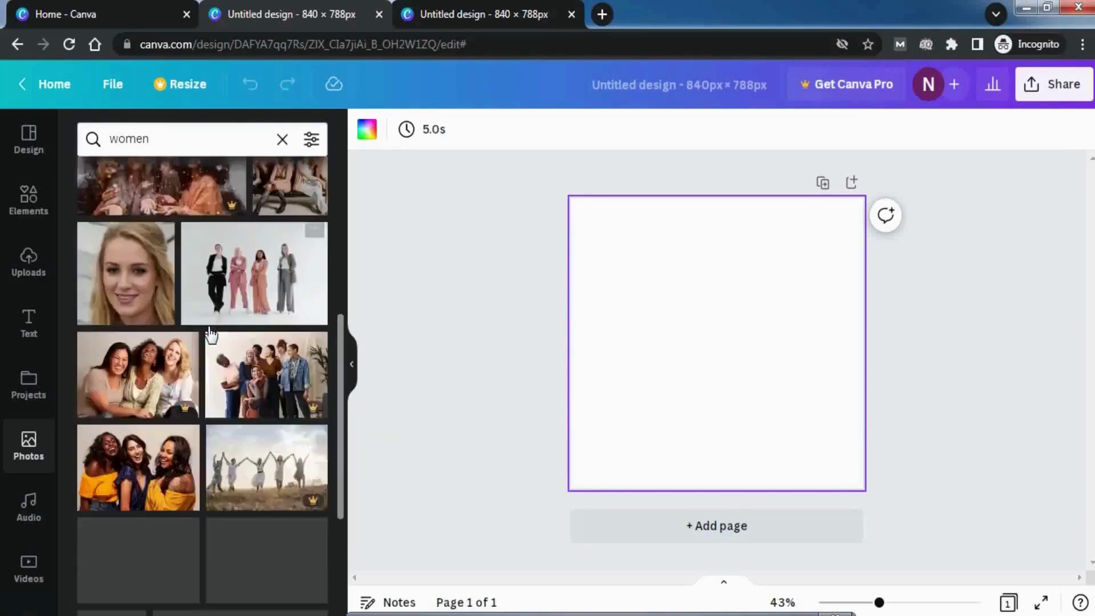
{"action": "scroll", "coordinate": [226, 358], "scroll_direction": "down", "scroll_amount": 6}
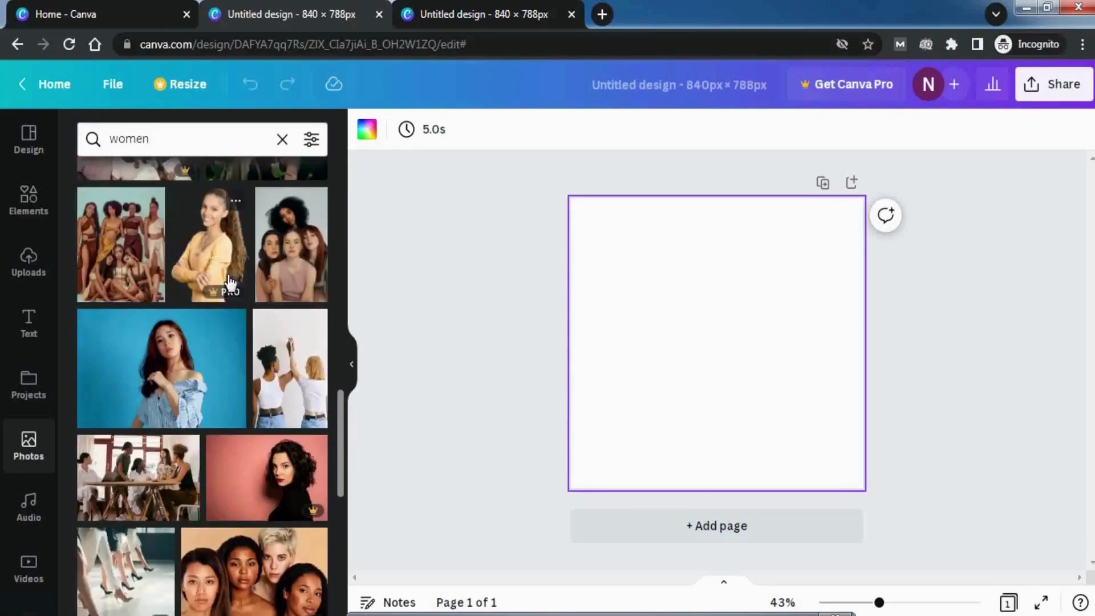
{"action": "left_click", "coordinate": [187, 372]}
Move and enlarge the woman's photo so it fills the entire page
{"action": "left_click_drag", "start_coordinate": [598, 261], "coordinate": [570, 240]}
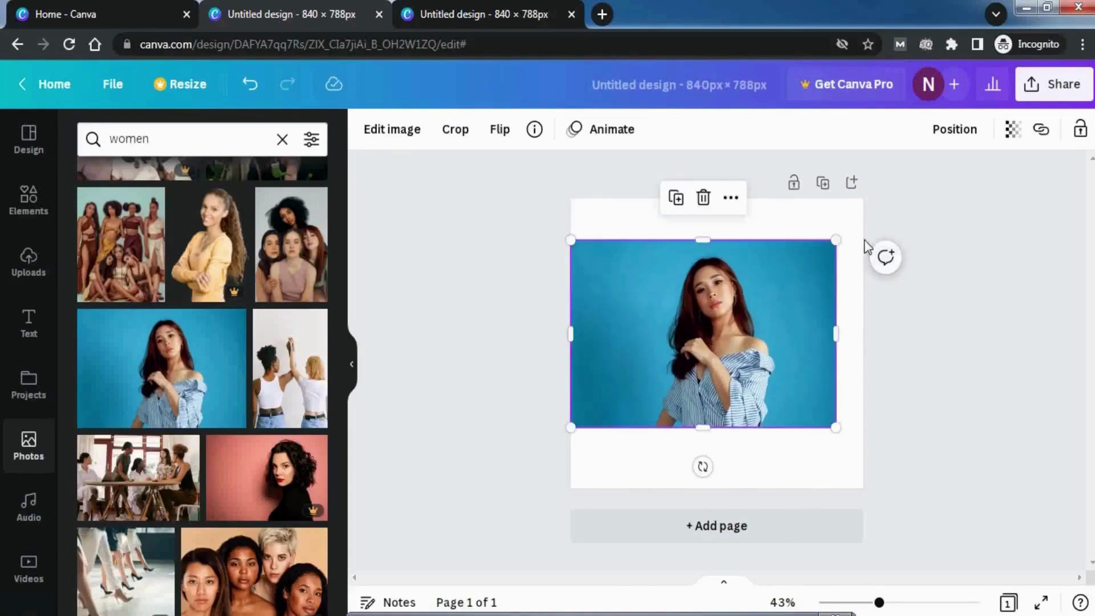
{"action": "left_click_drag", "start_coordinate": [836, 241], "coordinate": [862, 220]}
{"action": "left_click_drag", "start_coordinate": [724, 222], "coordinate": [726, 198]}
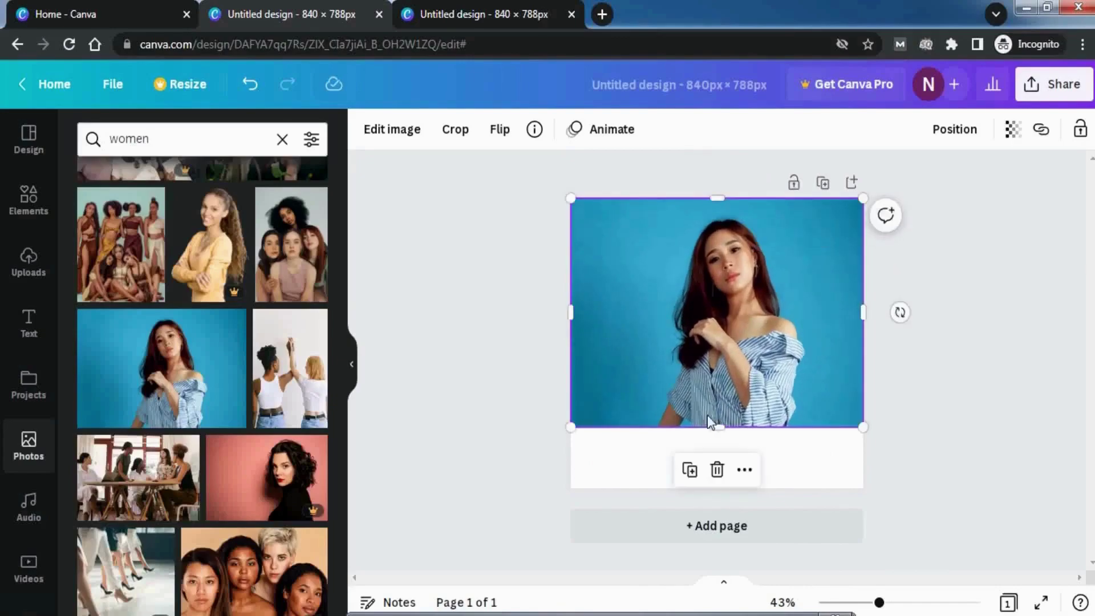
{"action": "left_click_drag", "start_coordinate": [717, 426], "coordinate": [717, 488]}
{"action": "left_click", "coordinate": [1014, 402]}
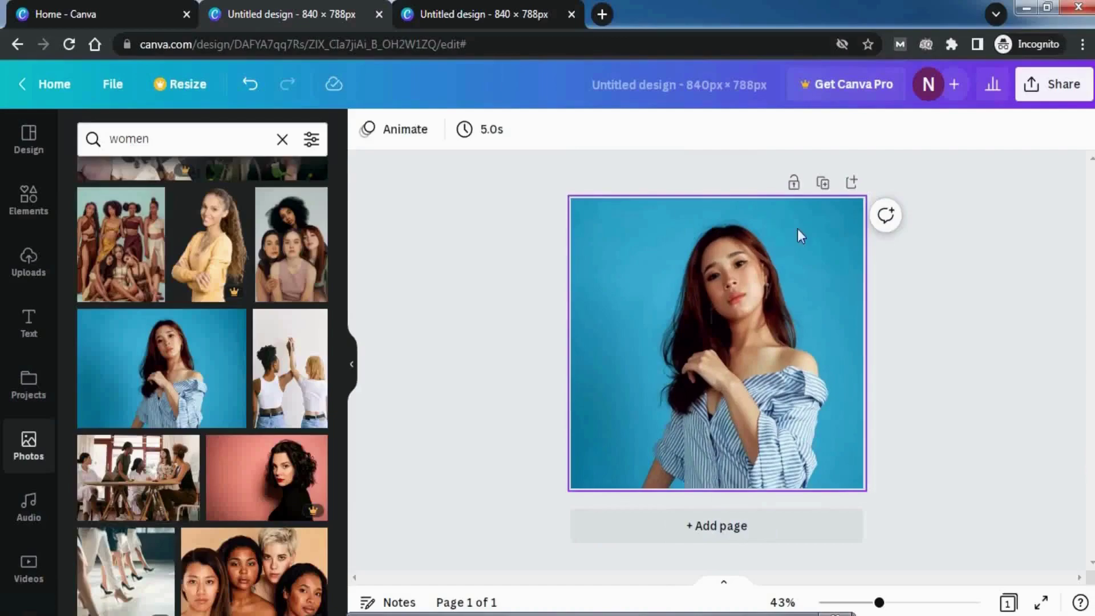
Add the plain circular frame from the full Frames collection to the page
{"action": "mouse_move", "coordinate": [879, 602]}
{"action": "left_mouse_down"}
{"action": "mouse_move", "coordinate": [914, 602]}
{"action": "mouse_move", "coordinate": [891, 602]}
{"action": "left_mouse_up"}
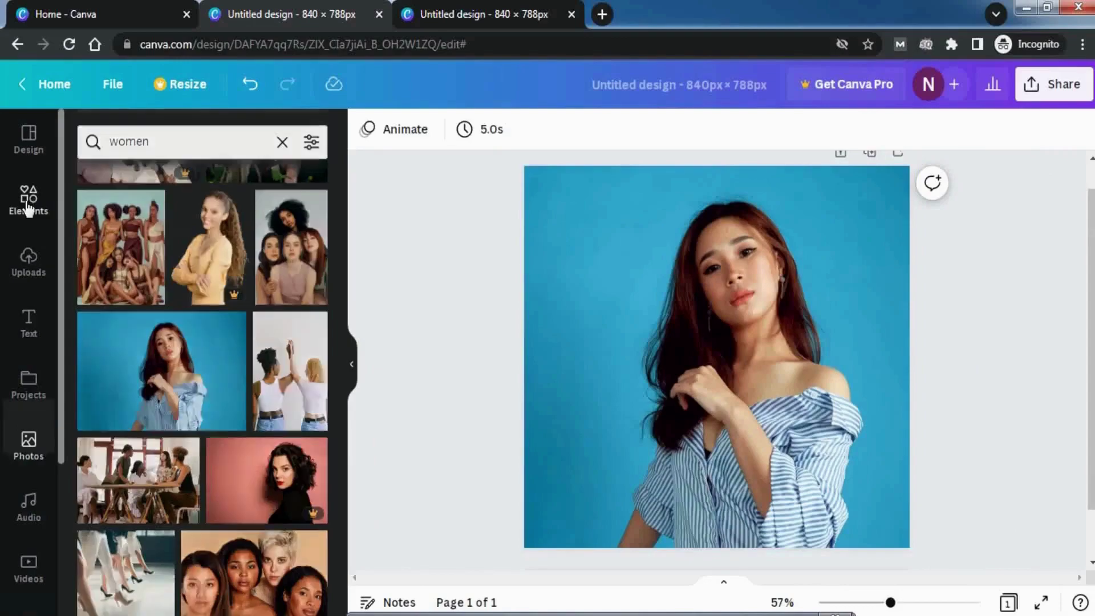
{"action": "left_click", "coordinate": [27, 206]}
{"action": "scroll", "coordinate": [179, 331], "scroll_direction": "down", "scroll_amount": 1}
{"action": "scroll", "coordinate": [178, 326], "scroll_direction": "down", "scroll_amount": 10}
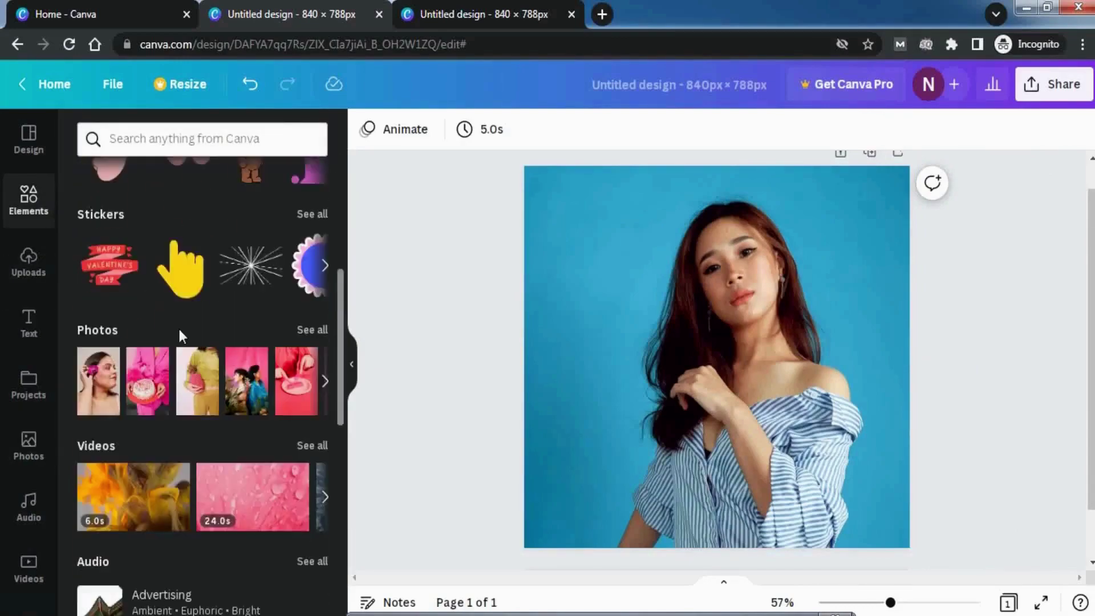
{"action": "scroll", "coordinate": [179, 331], "scroll_direction": "down", "scroll_amount": 2}
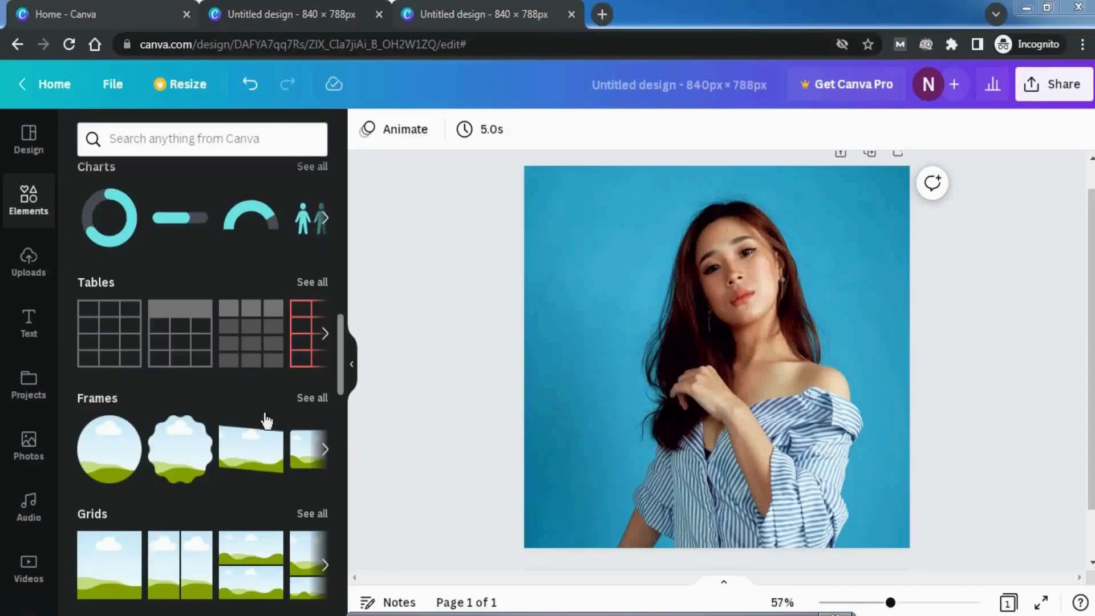
{"action": "left_click", "coordinate": [313, 399]}
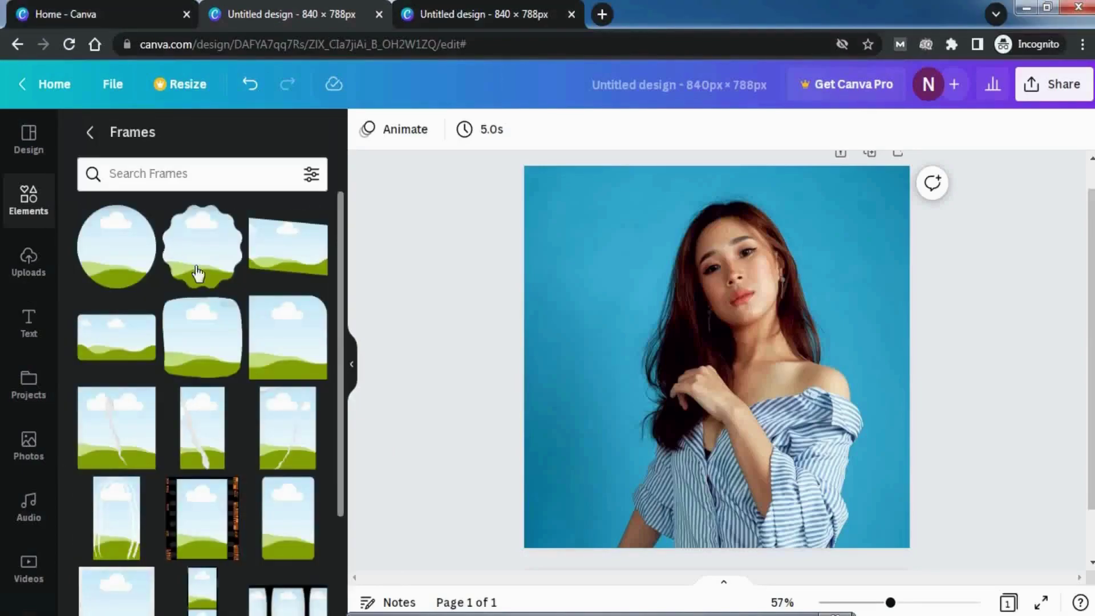
{"action": "scroll", "coordinate": [284, 527], "scroll_direction": "down", "scroll_amount": 3}
{"action": "scroll", "coordinate": [284, 528], "scroll_direction": "down", "scroll_amount": 3}
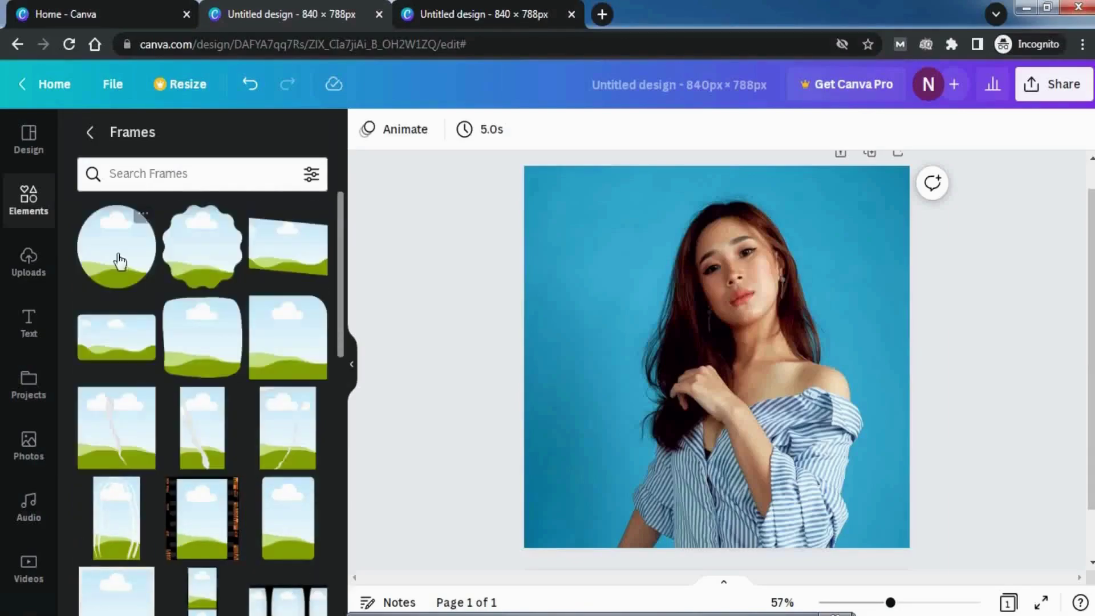
{"action": "left_click", "coordinate": [129, 244]}
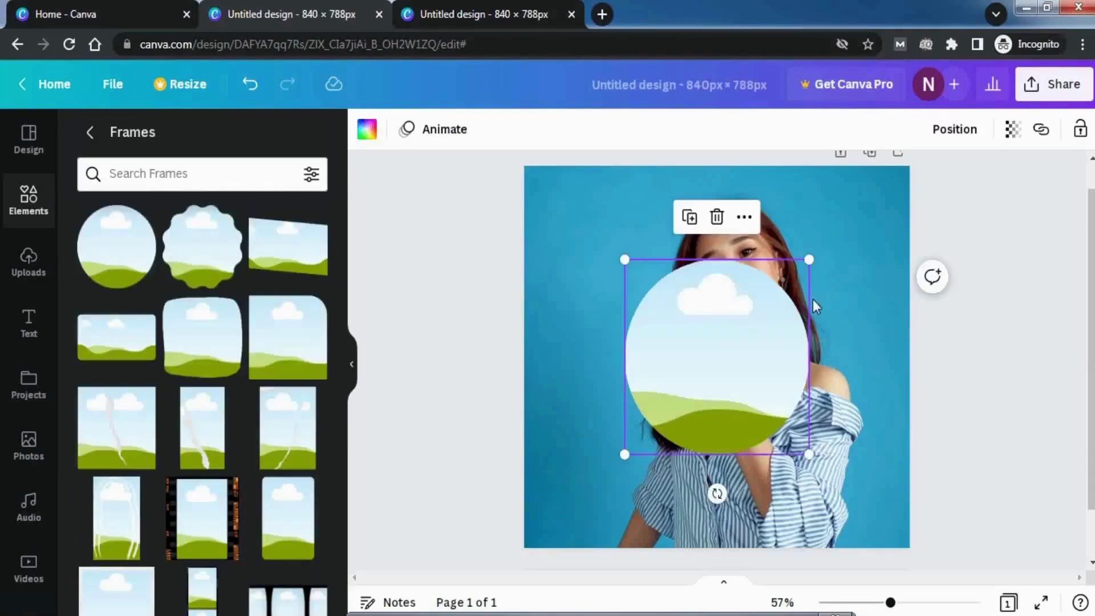
Enlarge the circular frame and position it over the woman's head and upper body, just inside the page's upper edge
{"action": "left_click_drag", "start_coordinate": [809, 263], "coordinate": [891, 173]}
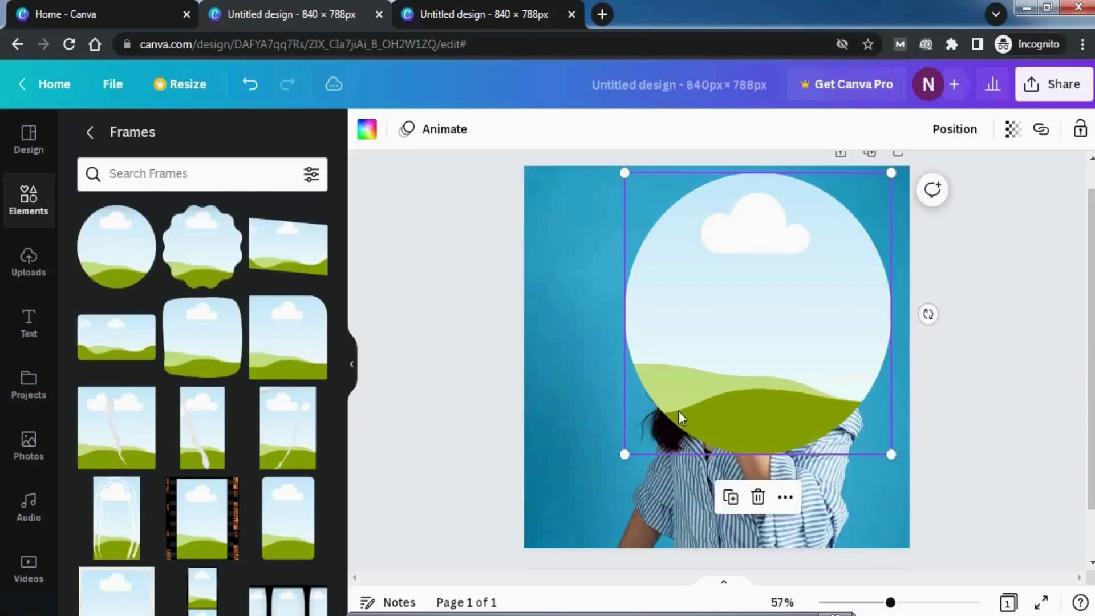
{"action": "left_click_drag", "start_coordinate": [626, 455], "coordinate": [598, 476]}
{"action": "mouse_move", "coordinate": [756, 368]}
{"action": "left_mouse_down"}
{"action": "mouse_move", "coordinate": [740, 359]}
{"action": "mouse_move", "coordinate": [746, 378]}
{"action": "left_mouse_up"}
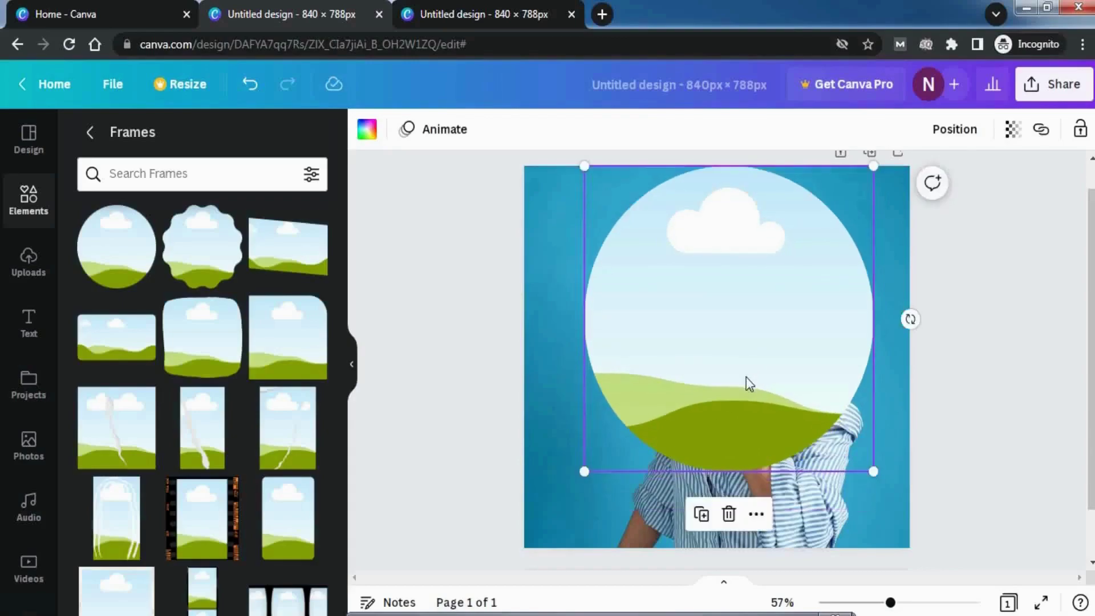
{"action": "key", "text": "Escape"}
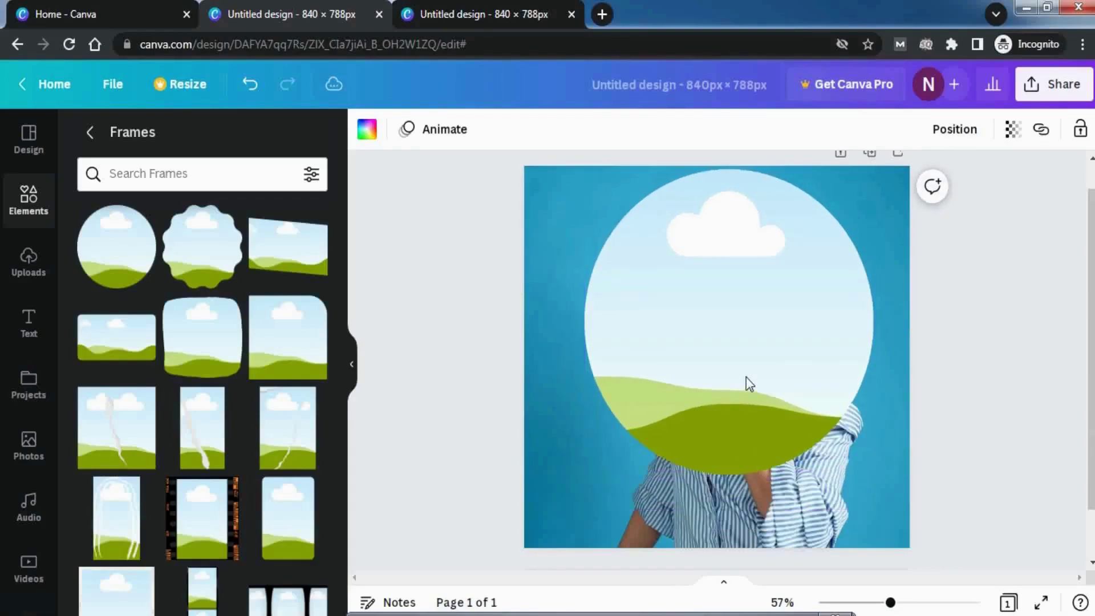
{"action": "left_click", "coordinate": [822, 417]}
{"action": "left_click_drag", "start_coordinate": [746, 340], "coordinate": [757, 349]}
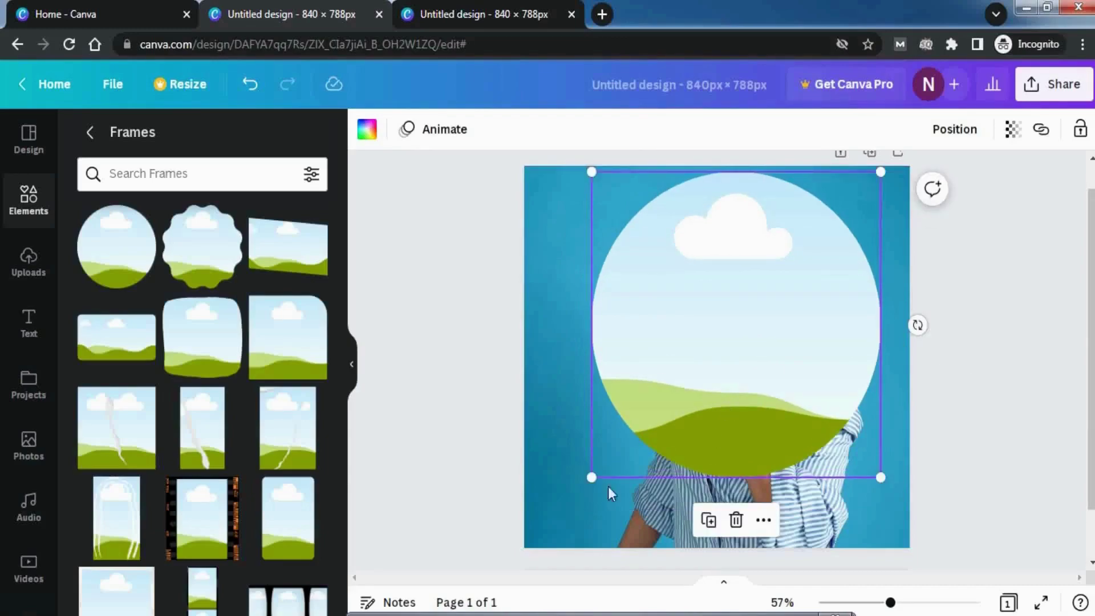
{"action": "left_click_drag", "start_coordinate": [597, 470], "coordinate": [602, 465]}
{"action": "left_click", "coordinate": [1003, 439]}
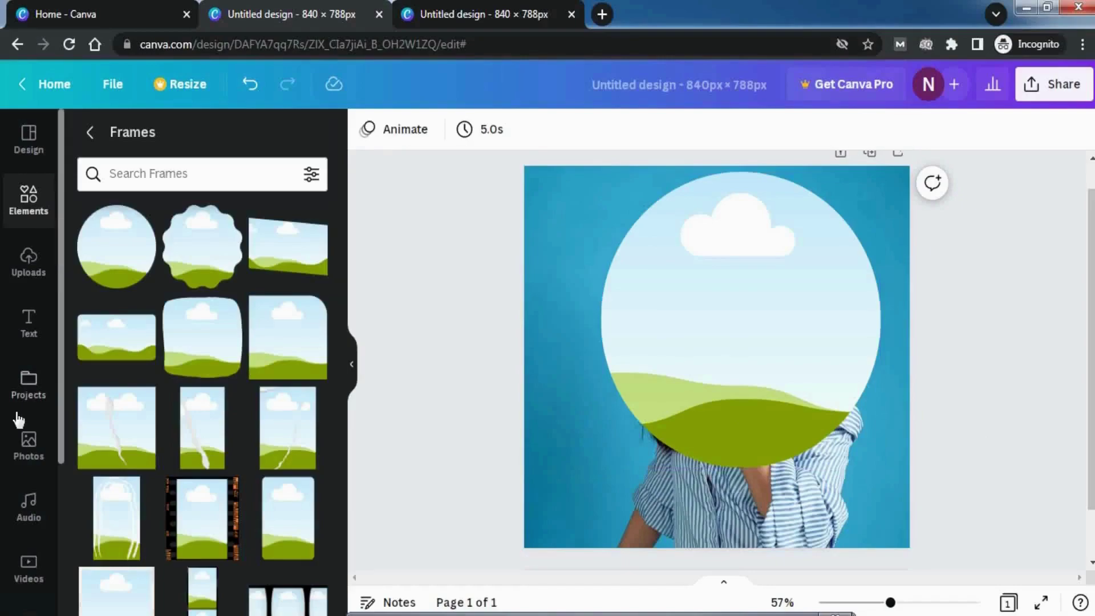
Fill the circular frame with the same photo of the woman in the striped blouse from the "women" results
{"action": "left_click", "coordinate": [25, 442]}
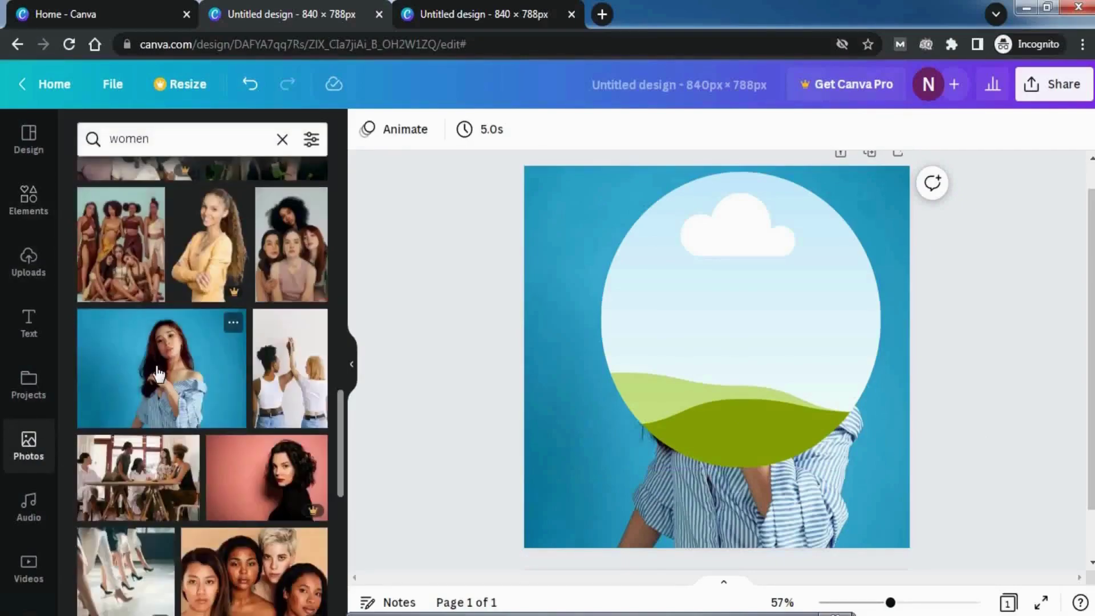
{"action": "left_click", "coordinate": [153, 355]}
{"action": "left_click_drag", "start_coordinate": [704, 349], "coordinate": [717, 323]}
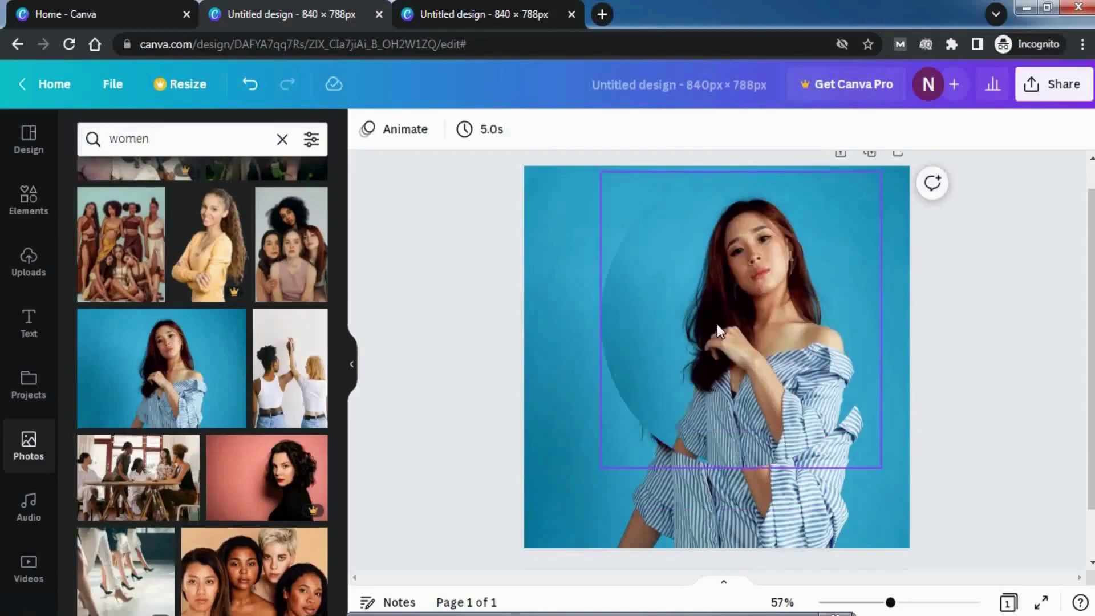
Enlarge and reposition the photo inside the circular frame so the woman lines up exactly with the background photo
{"action": "double_click", "coordinate": [755, 314]}
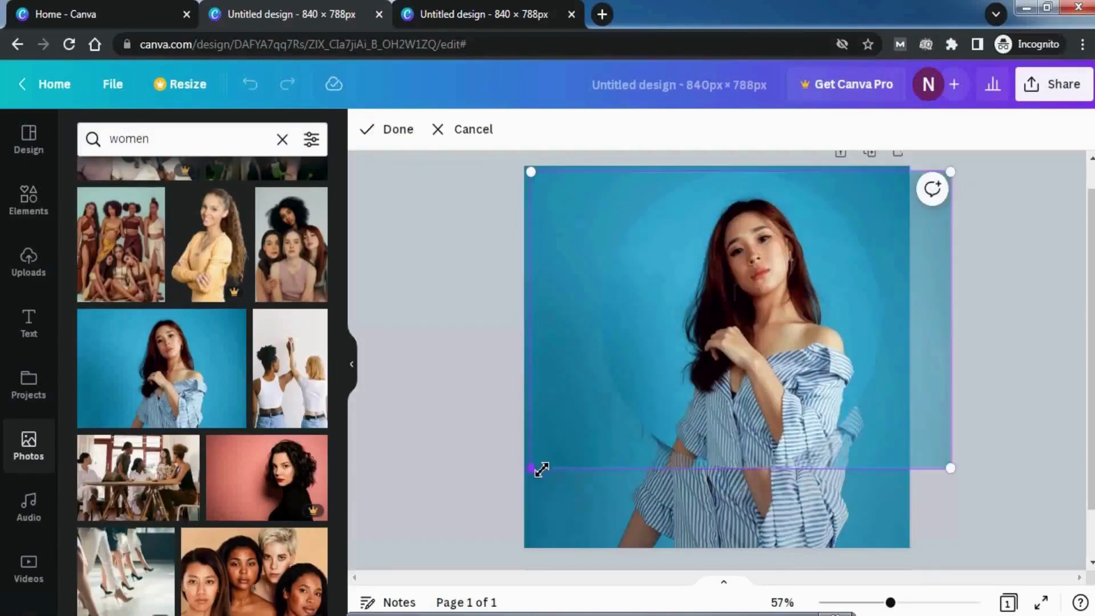
{"action": "left_click_drag", "start_coordinate": [541, 471], "coordinate": [501, 571]}
{"action": "left_click_drag", "start_coordinate": [951, 523], "coordinate": [979, 566]}
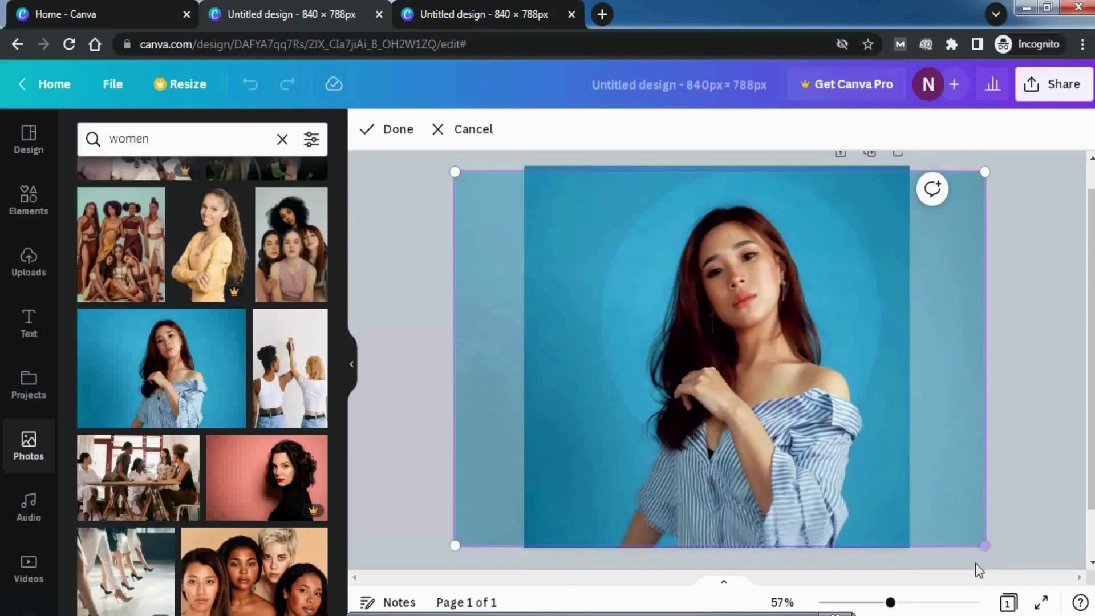
{"action": "left_click", "coordinate": [731, 476]}
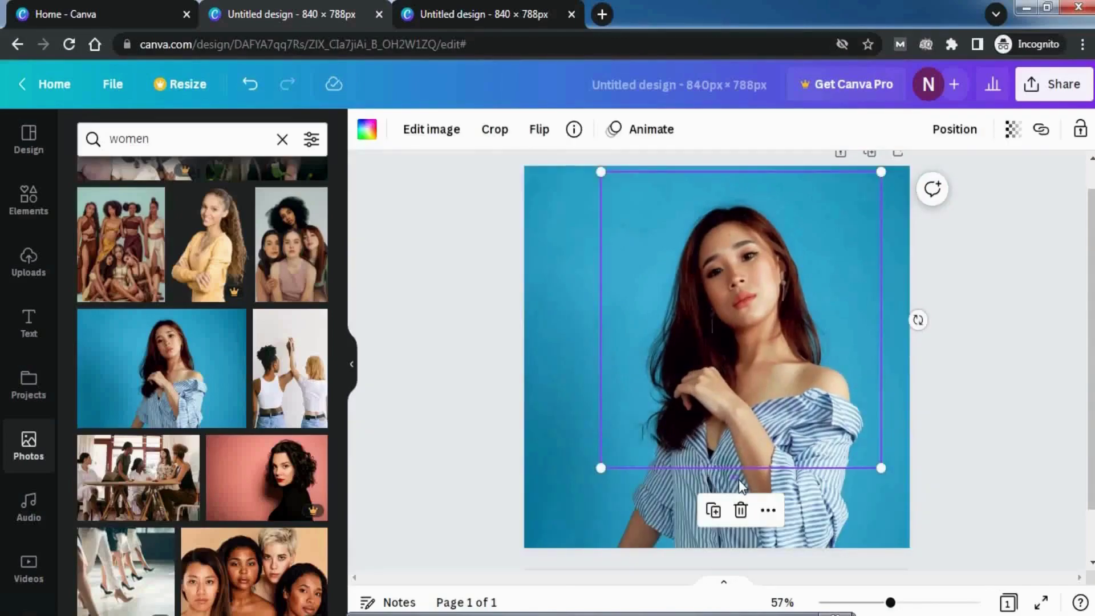
{"action": "double_click", "coordinate": [733, 397]}
{"action": "mouse_move", "coordinate": [738, 385]}
{"action": "left_mouse_down"}
{"action": "mouse_move", "coordinate": [753, 401]}
{"action": "mouse_move", "coordinate": [744, 405]}
{"action": "left_mouse_up"}
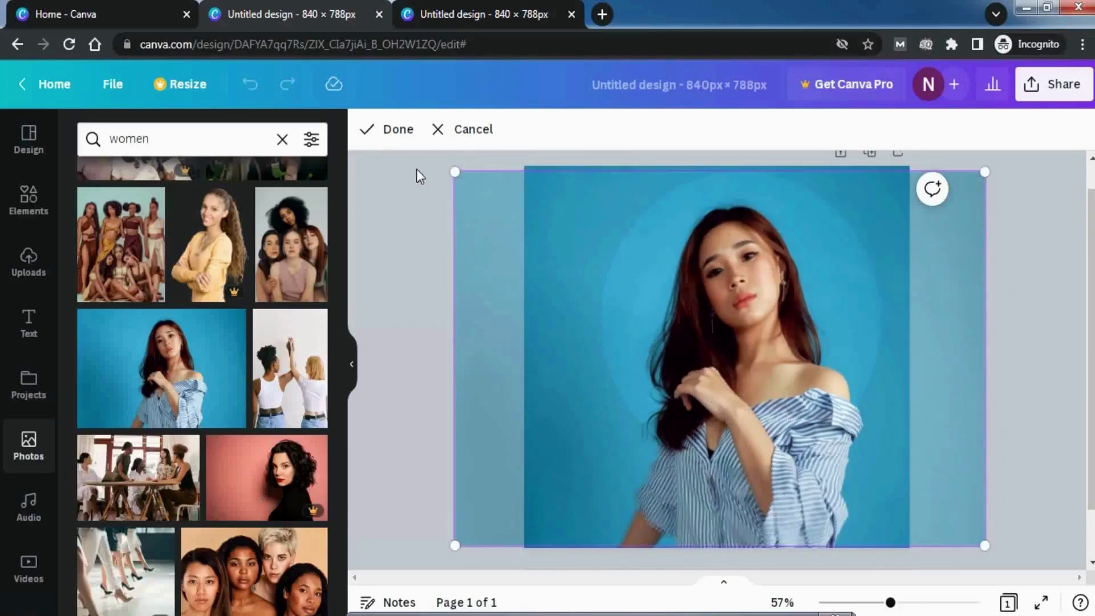
{"action": "left_click_drag", "start_coordinate": [457, 174], "coordinate": [453, 172]}
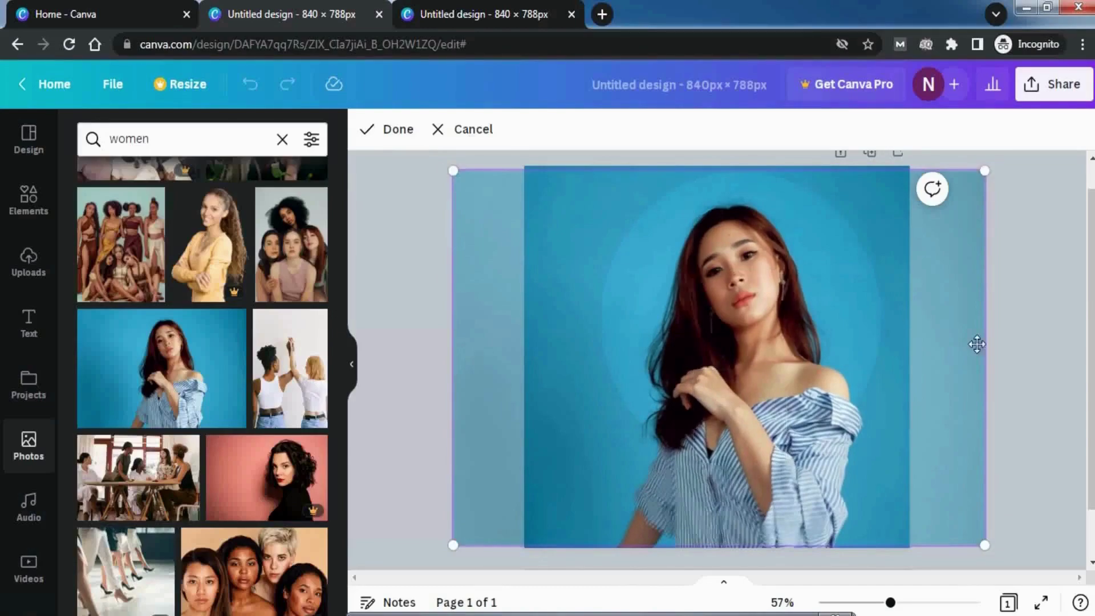
{"action": "left_click", "coordinate": [1016, 523]}
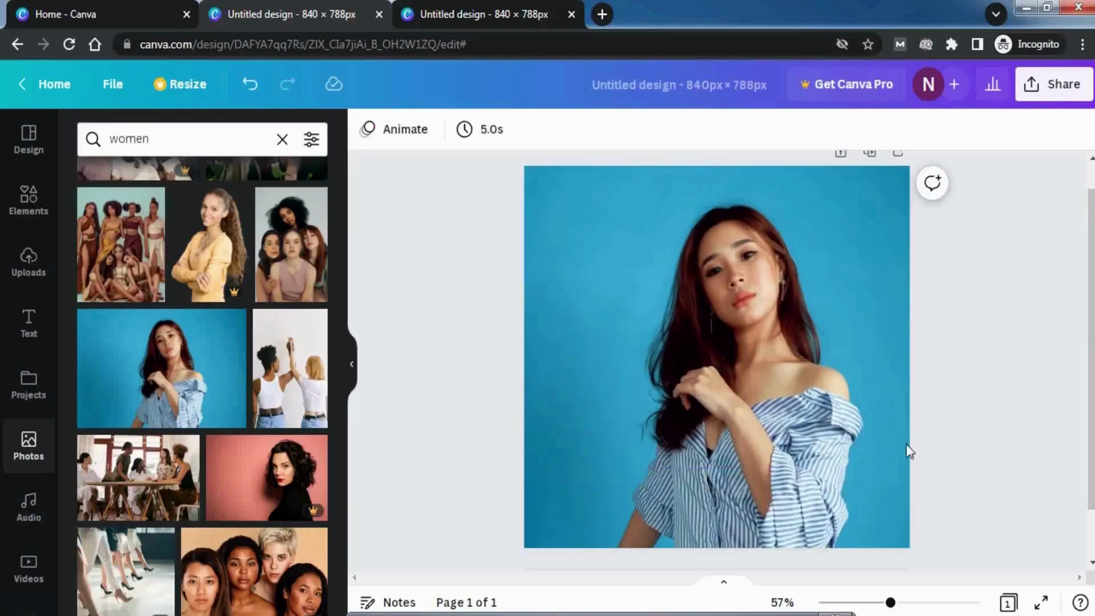
Set the background photo's brightness to -83 and contrast to 31 in its full image adjustments
{"action": "mouse_move", "coordinate": [893, 604]}
{"action": "left_mouse_down"}
{"action": "mouse_move", "coordinate": [912, 603]}
{"action": "mouse_move", "coordinate": [890, 603]}
{"action": "left_mouse_up"}
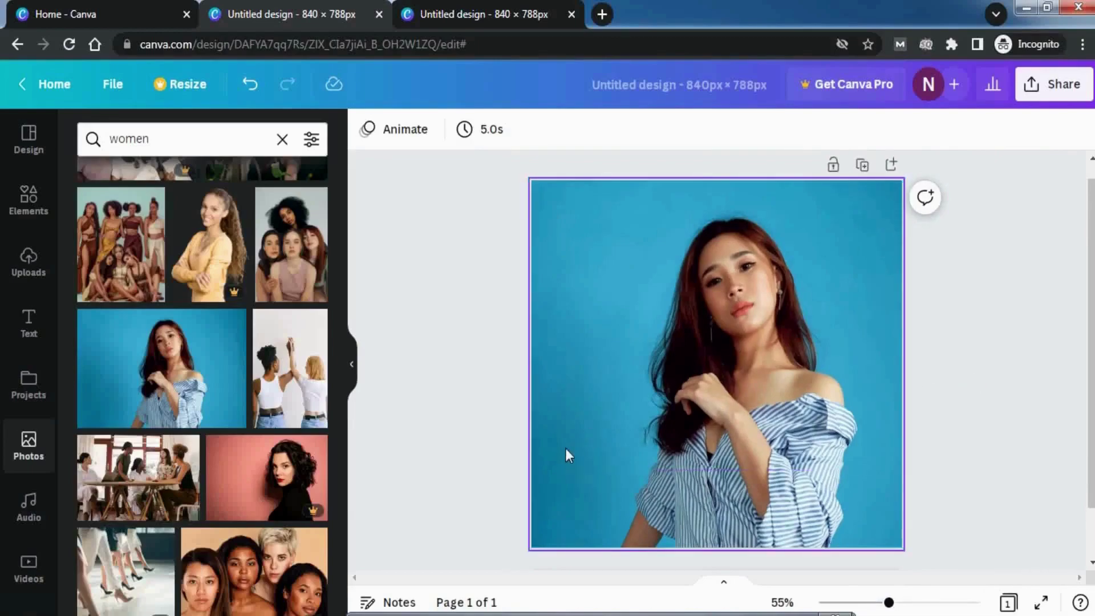
{"action": "left_click", "coordinate": [557, 231]}
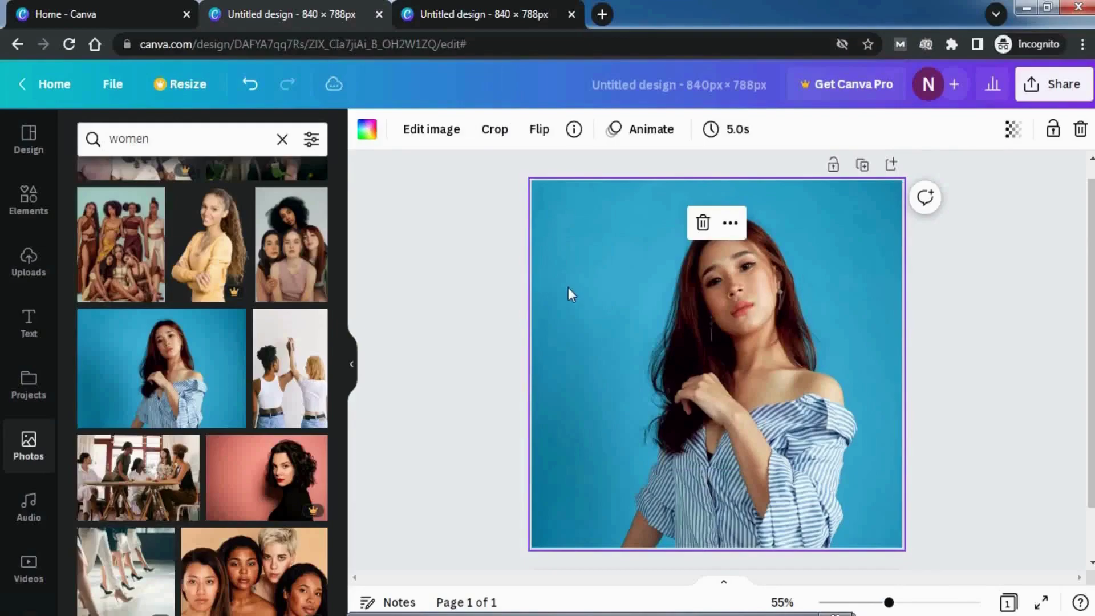
{"action": "left_click", "coordinate": [765, 281]}
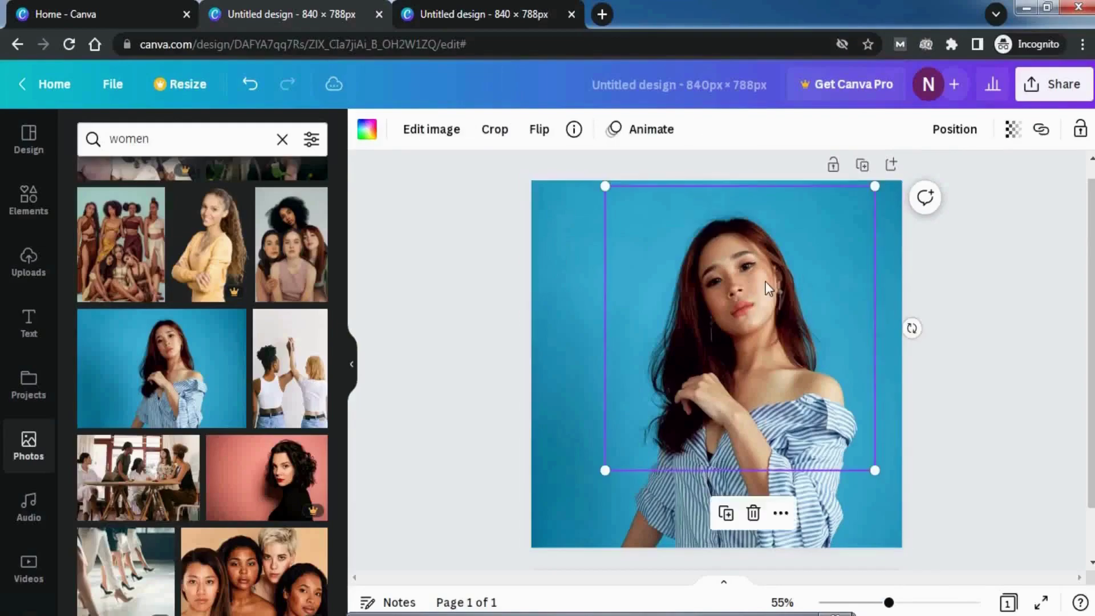
{"action": "left_click", "coordinate": [552, 252]}
{"action": "left_click", "coordinate": [419, 131]}
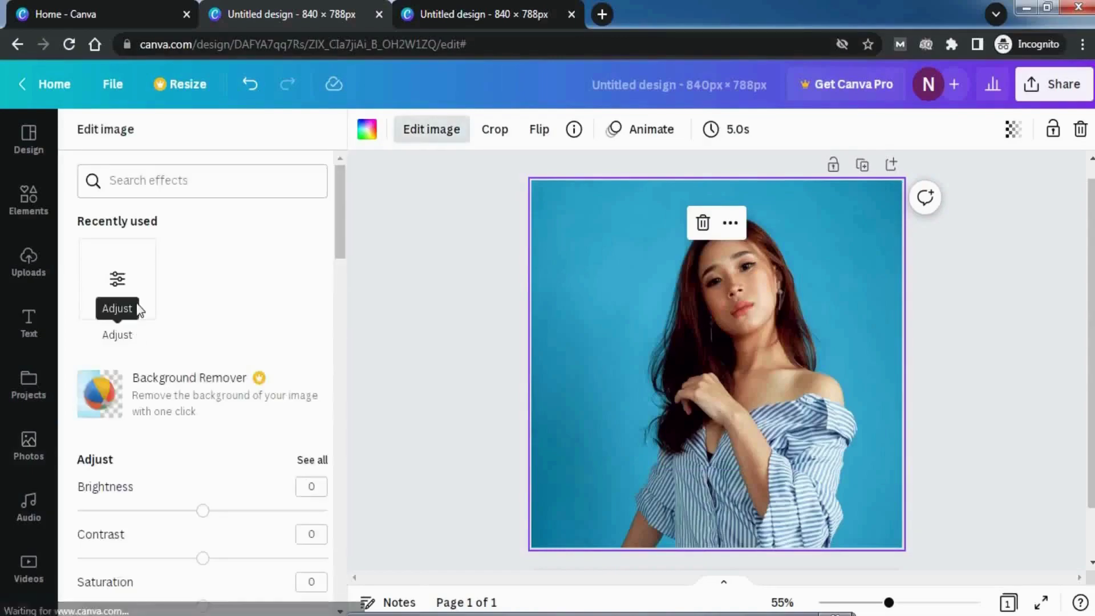
{"action": "scroll", "coordinate": [260, 514], "scroll_direction": "down", "scroll_amount": 3}
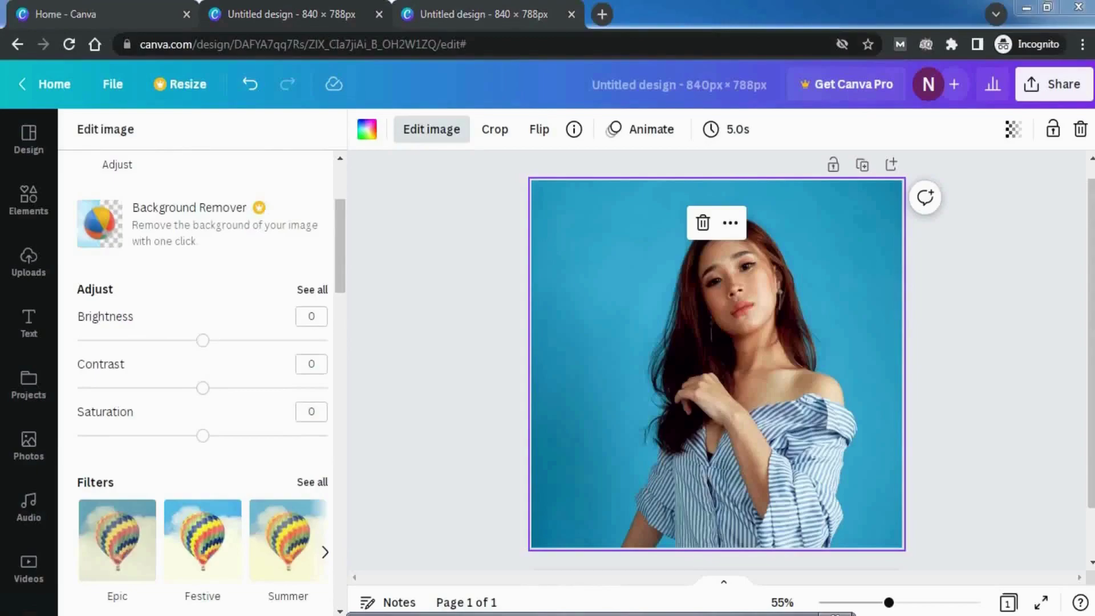
{"action": "mouse_move", "coordinate": [101, 318]}
{"action": "left_mouse_down"}
{"action": "mouse_move", "coordinate": [73, 281]}
{"action": "mouse_move", "coordinate": [71, 309]}
{"action": "left_mouse_up"}
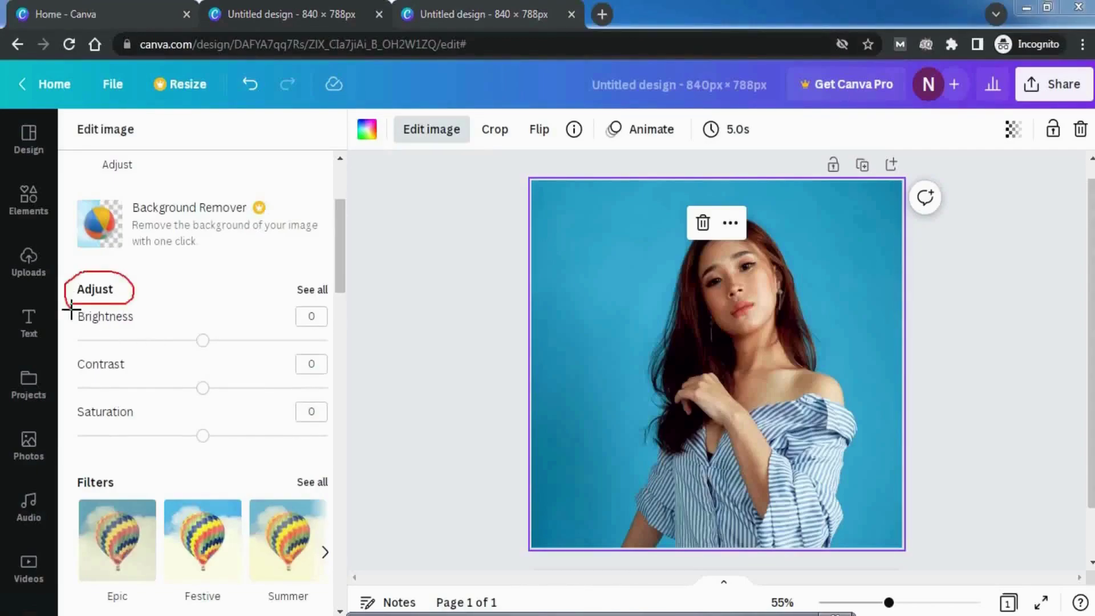
{"action": "mouse_move", "coordinate": [292, 292]}
{"action": "left_mouse_down"}
{"action": "mouse_move", "coordinate": [336, 288]}
{"action": "mouse_move", "coordinate": [292, 275]}
{"action": "mouse_move", "coordinate": [298, 301]}
{"action": "left_mouse_up"}
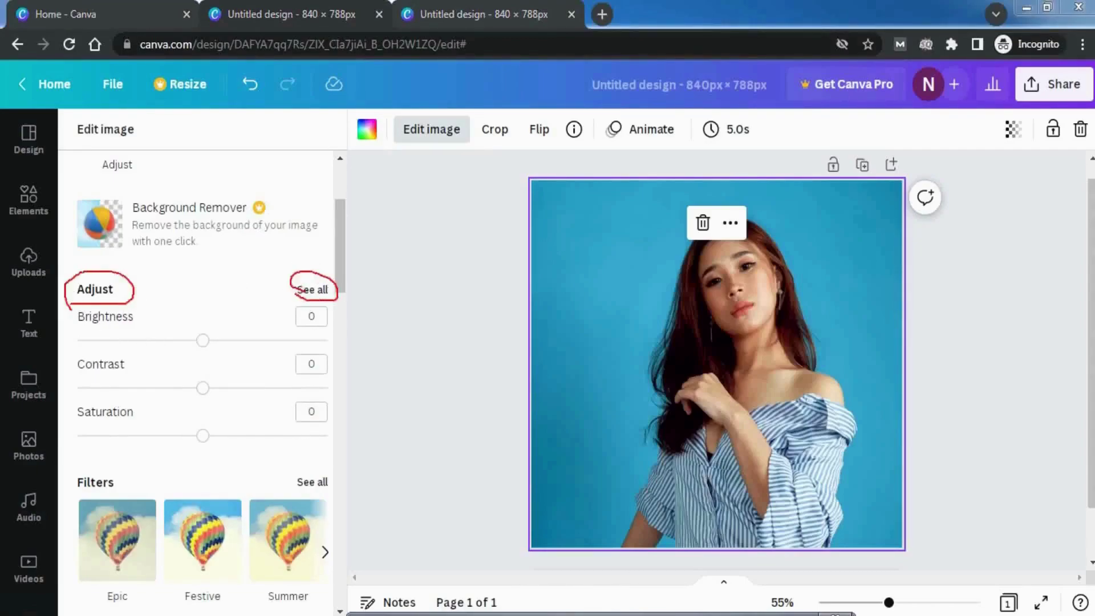
{"action": "left_click", "coordinate": [308, 291]}
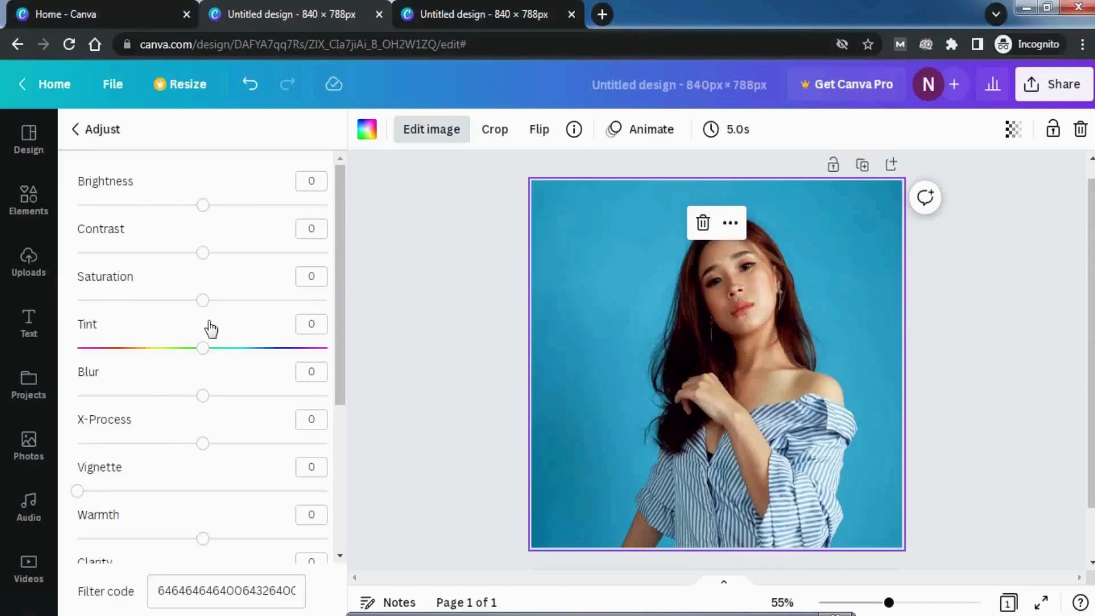
{"action": "left_click_drag", "start_coordinate": [200, 206], "coordinate": [101, 211]}
{"action": "left_click_drag", "start_coordinate": [204, 252], "coordinate": [242, 263]}
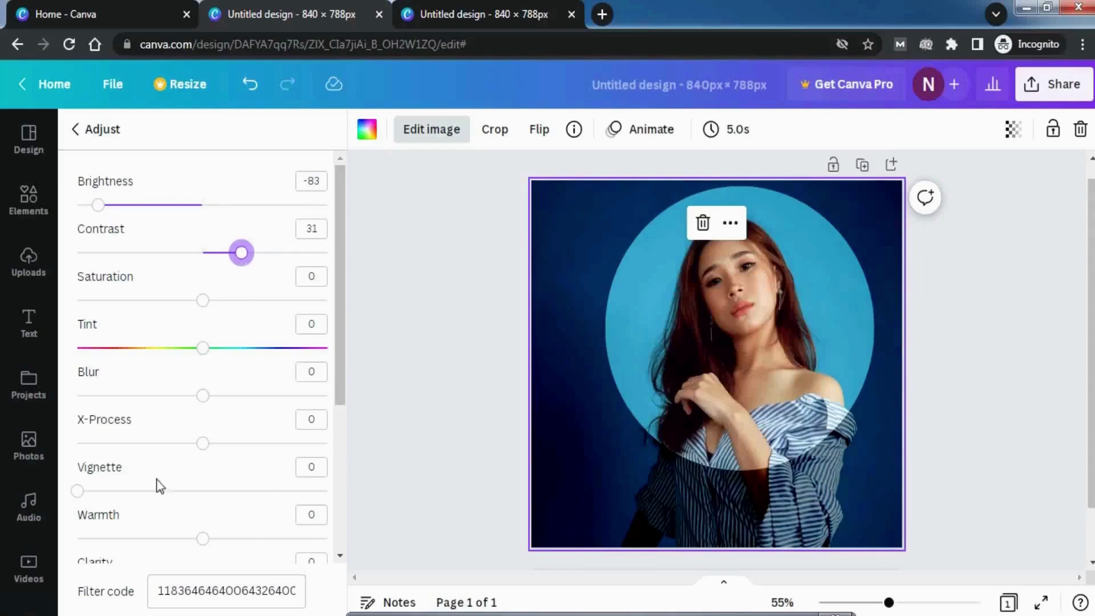
Set the background photo's vignette to 69 and its brightness to -74
{"action": "left_click_drag", "start_coordinate": [90, 491], "coordinate": [235, 492]}
{"action": "left_click_drag", "start_coordinate": [101, 208], "coordinate": [136, 222]}
{"action": "left_click_drag", "start_coordinate": [234, 491], "coordinate": [166, 493]}
{"action": "left_click", "coordinate": [250, 491]}
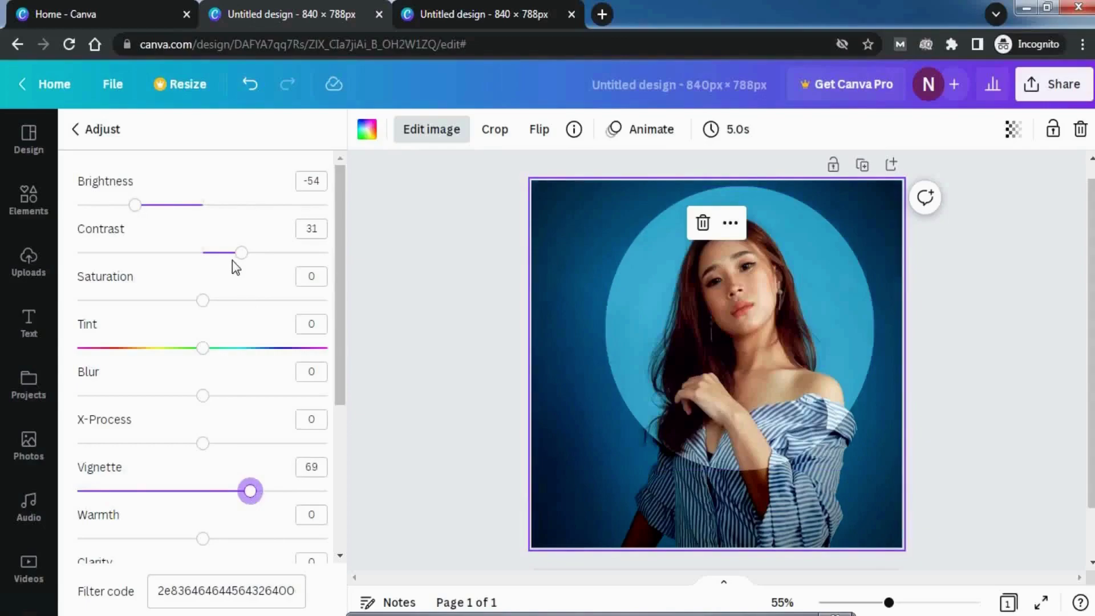
{"action": "left_click_drag", "start_coordinate": [141, 212], "coordinate": [113, 211]}
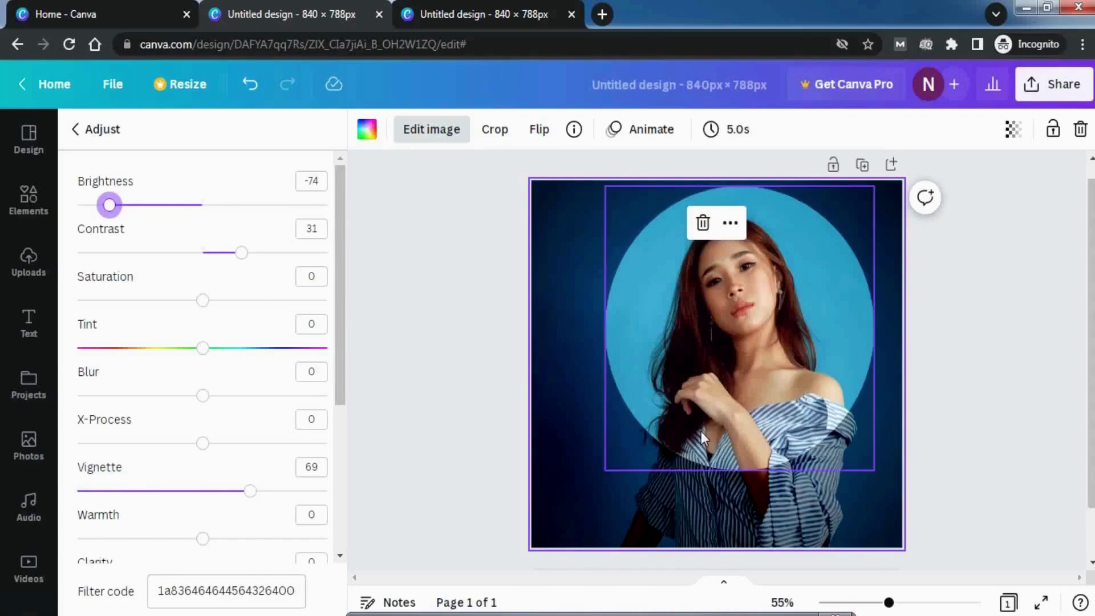
Set the background photo's shadows to 14 and leave the full image adjustments
{"action": "scroll", "coordinate": [165, 389], "scroll_direction": "down", "scroll_amount": 1}
{"action": "scroll", "coordinate": [165, 388], "scroll_direction": "down", "scroll_amount": 4}
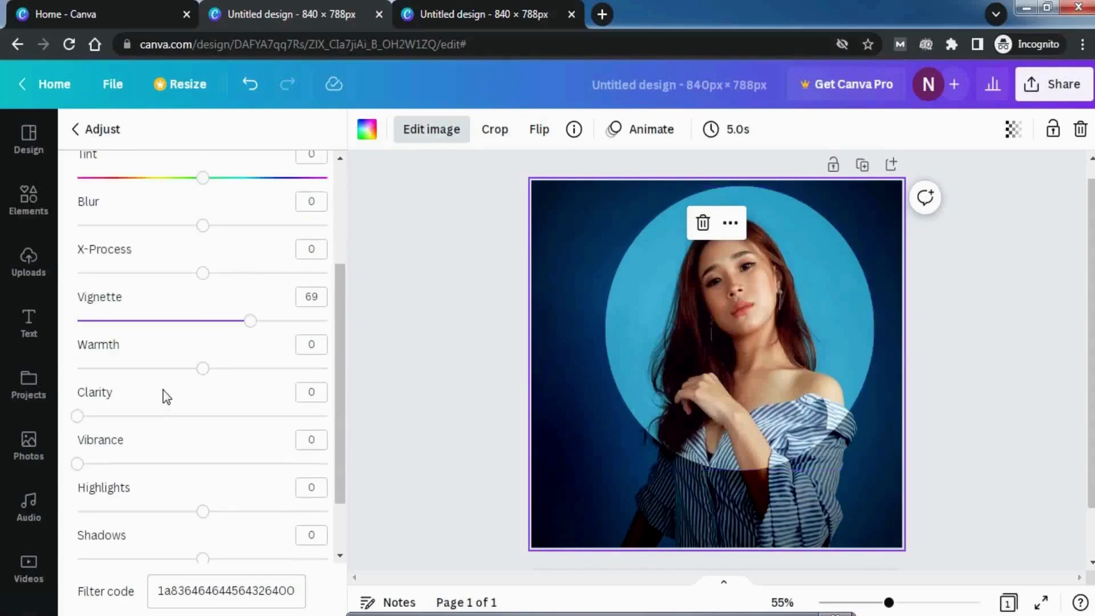
{"action": "mouse_move", "coordinate": [200, 484]}
{"action": "left_mouse_down"}
{"action": "mouse_move", "coordinate": [242, 483]}
{"action": "mouse_move", "coordinate": [115, 484]}
{"action": "mouse_move", "coordinate": [238, 488]}
{"action": "mouse_move", "coordinate": [220, 486]}
{"action": "left_mouse_up"}
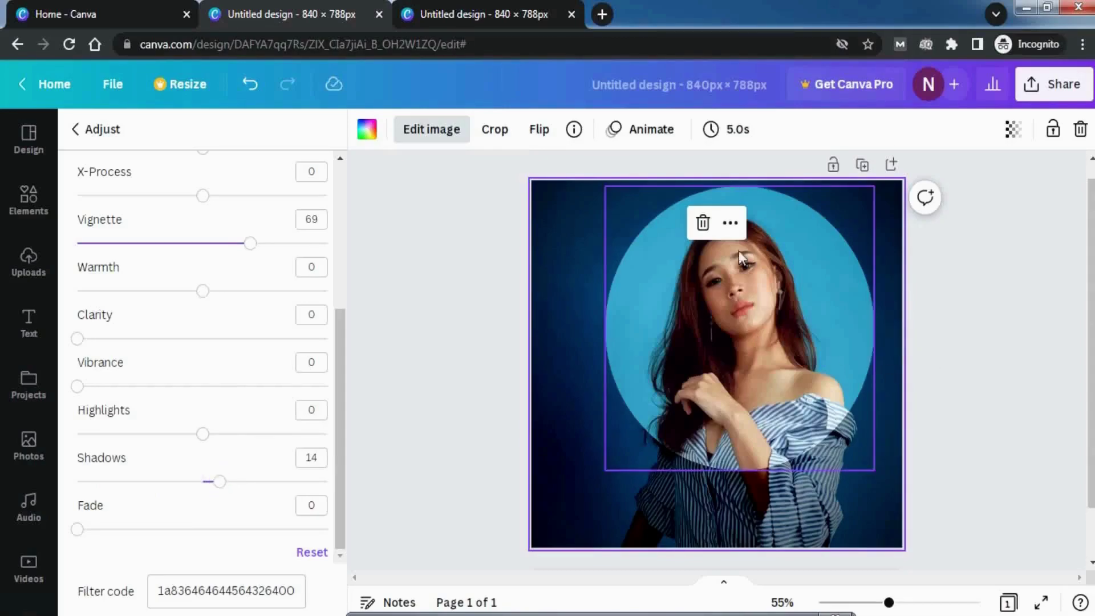
{"action": "left_click", "coordinate": [74, 129]}
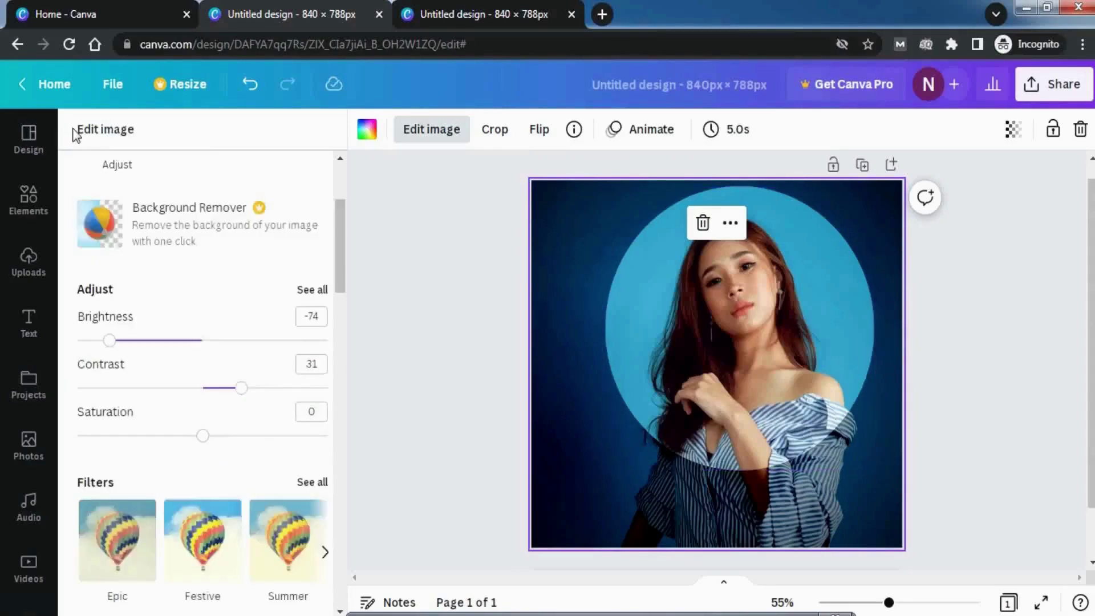
Leave the frames collection and search the whole elements library for "neon"
{"action": "scroll", "coordinate": [185, 299], "scroll_direction": "up", "scroll_amount": 3}
{"action": "scroll", "coordinate": [183, 298], "scroll_direction": "down", "scroll_amount": 2}
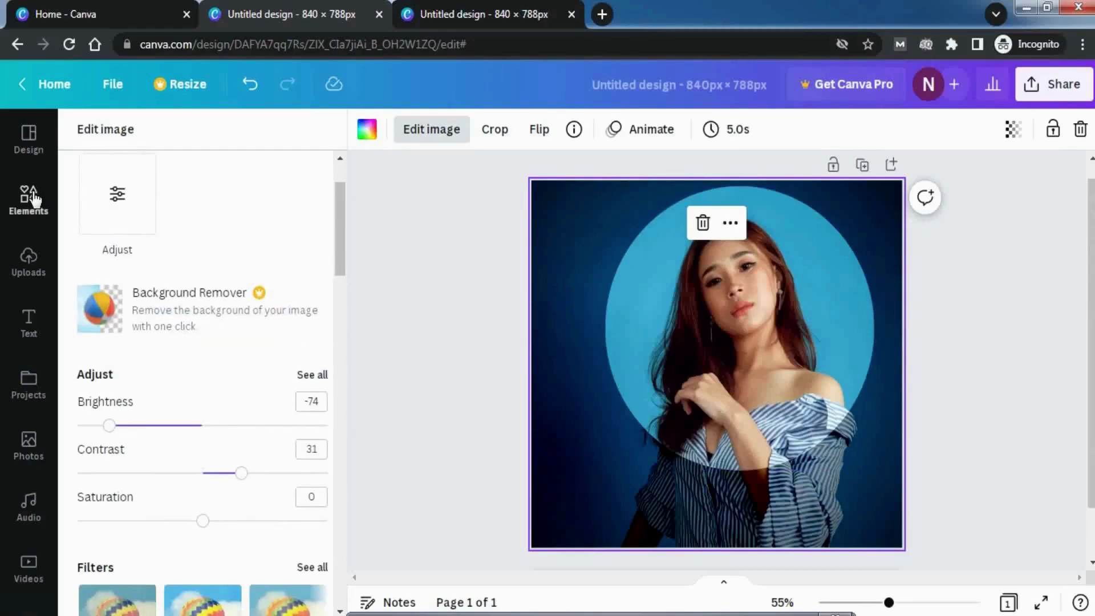
{"action": "left_click", "coordinate": [36, 208]}
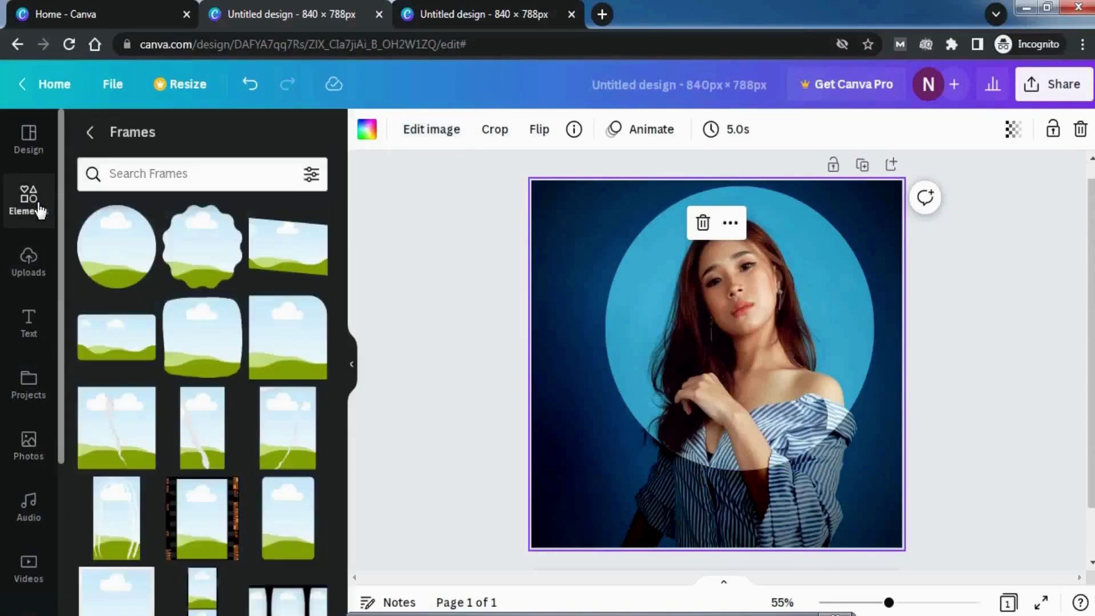
{"action": "left_click", "coordinate": [90, 132]}
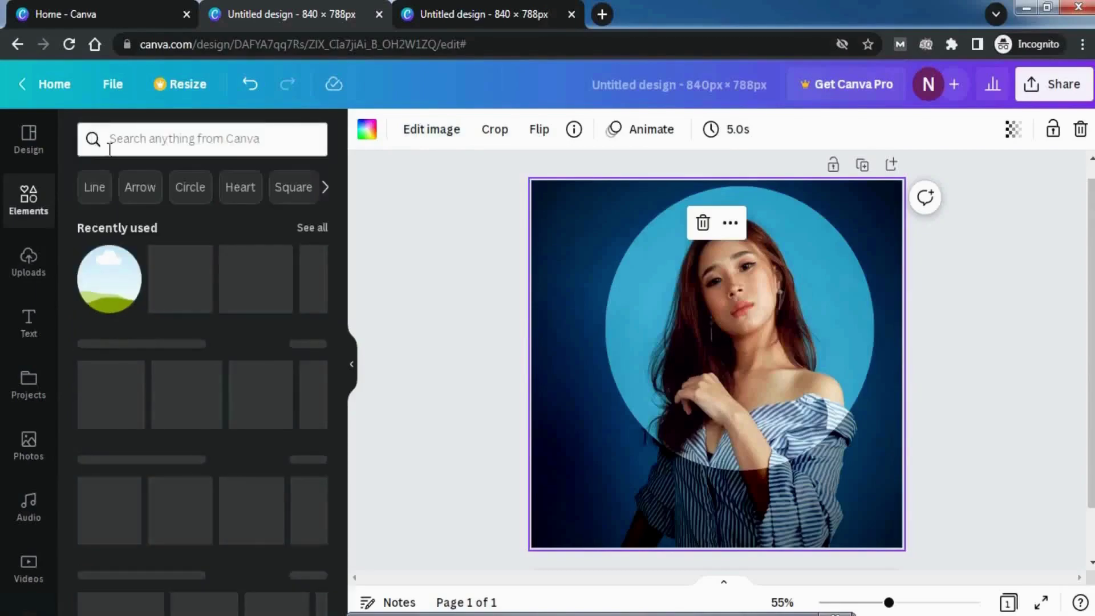
{"action": "left_click", "coordinate": [178, 138]}
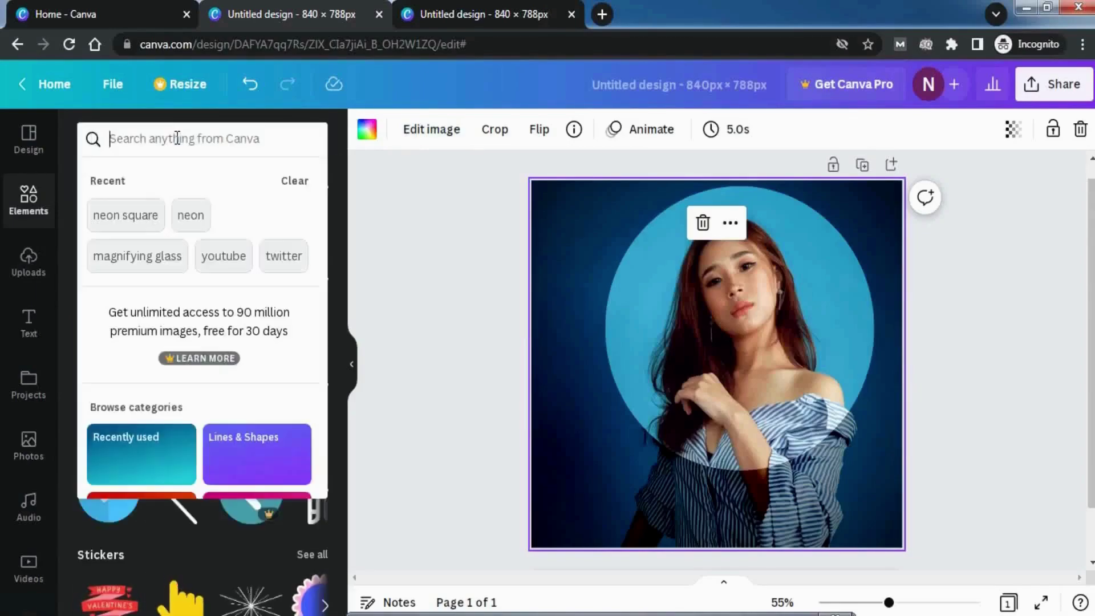
{"action": "type", "text": "n"}
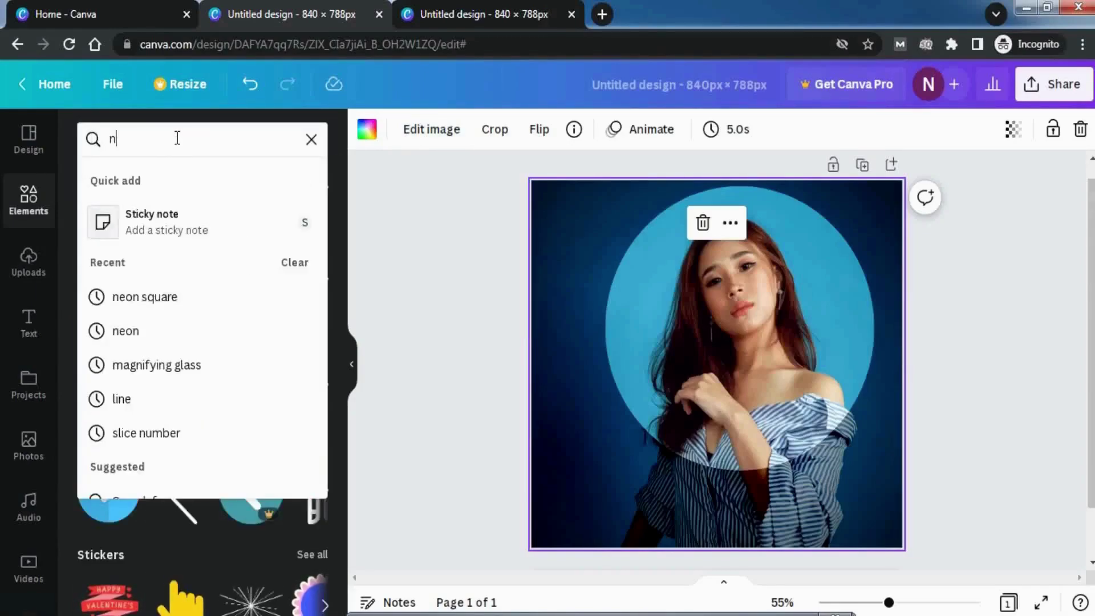
{"action": "type", "text": "eon"}
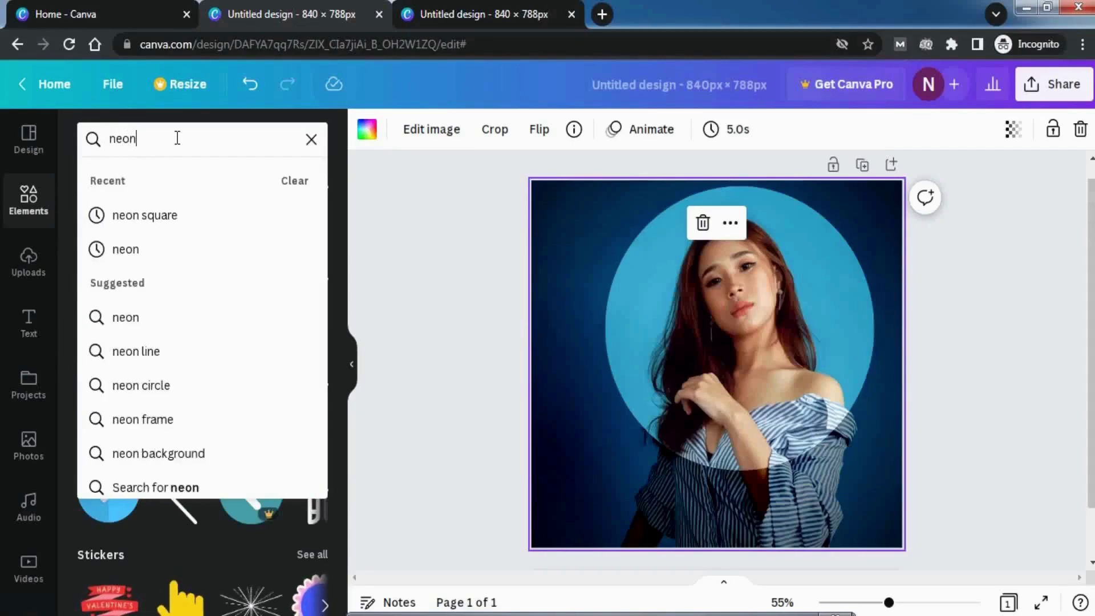
{"action": "key", "text": "Return"}
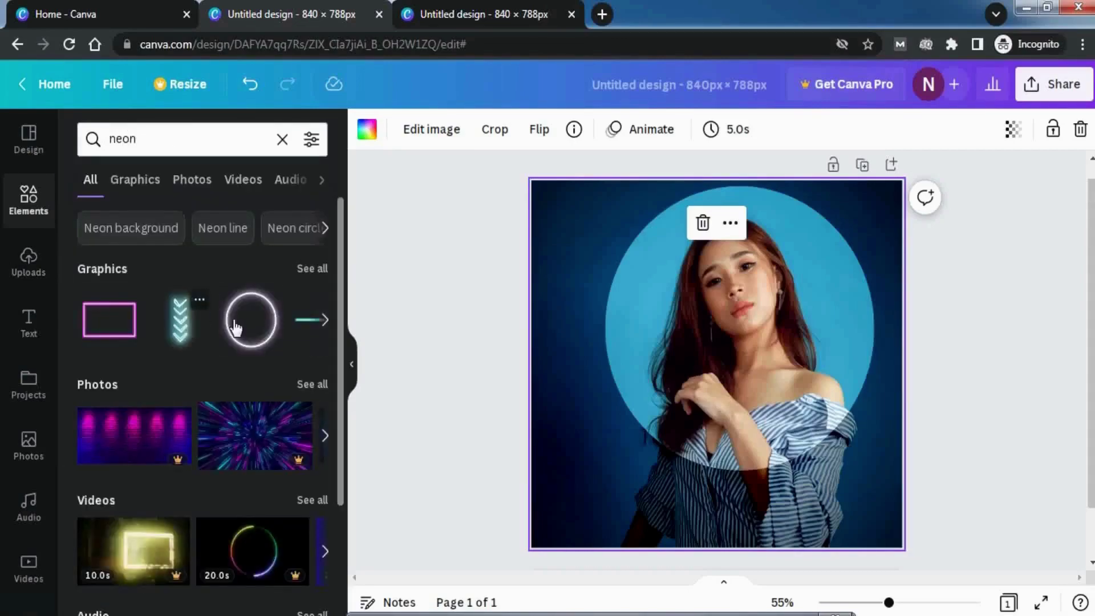
Try to fit the white neon circle graphic around the circular photo frame, and remove it again
{"action": "left_click", "coordinate": [254, 323]}
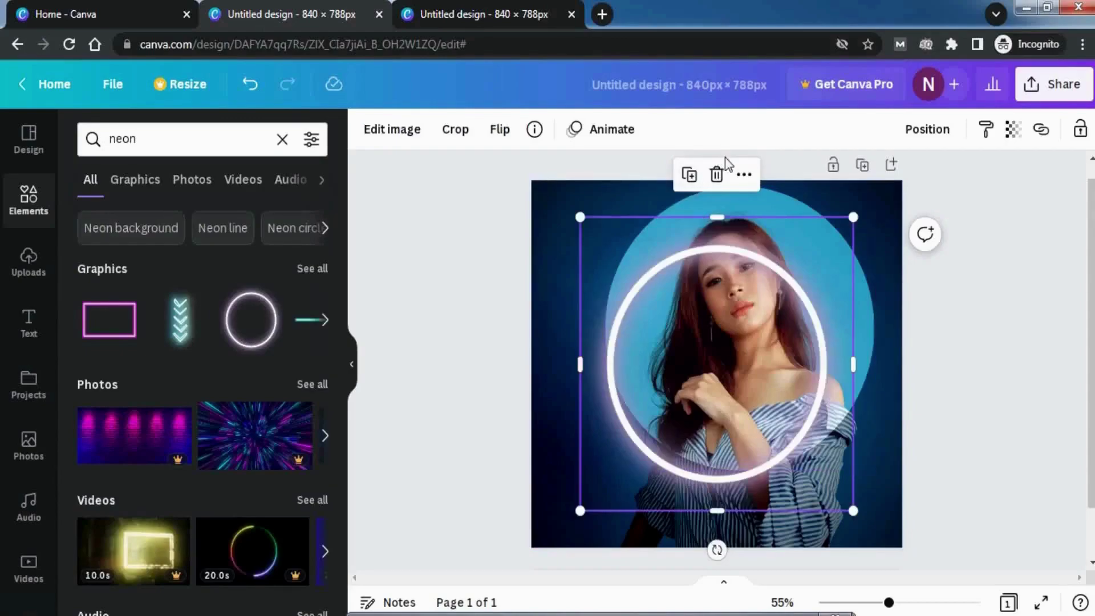
{"action": "left_click_drag", "start_coordinate": [853, 217], "coordinate": [887, 137]}
{"action": "key", "text": "ctrl+z"}
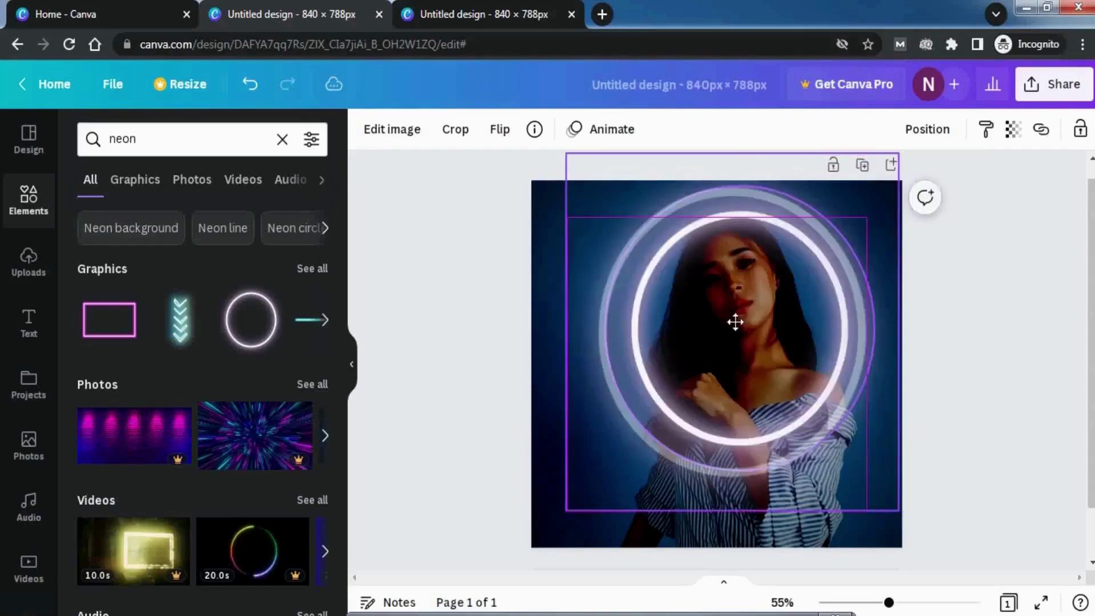
{"action": "key", "text": "ctrl+z"}
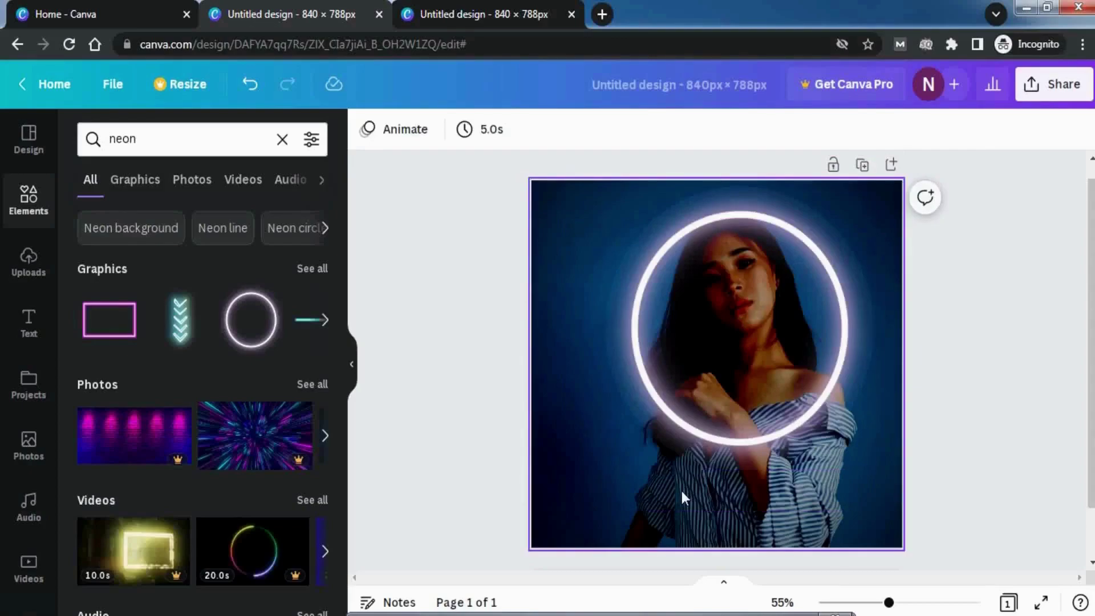
{"action": "key", "text": "ctrl+y"}
{"action": "left_click_drag", "start_coordinate": [830, 346], "coordinate": [843, 337]}
{"action": "key", "text": "Delete"}
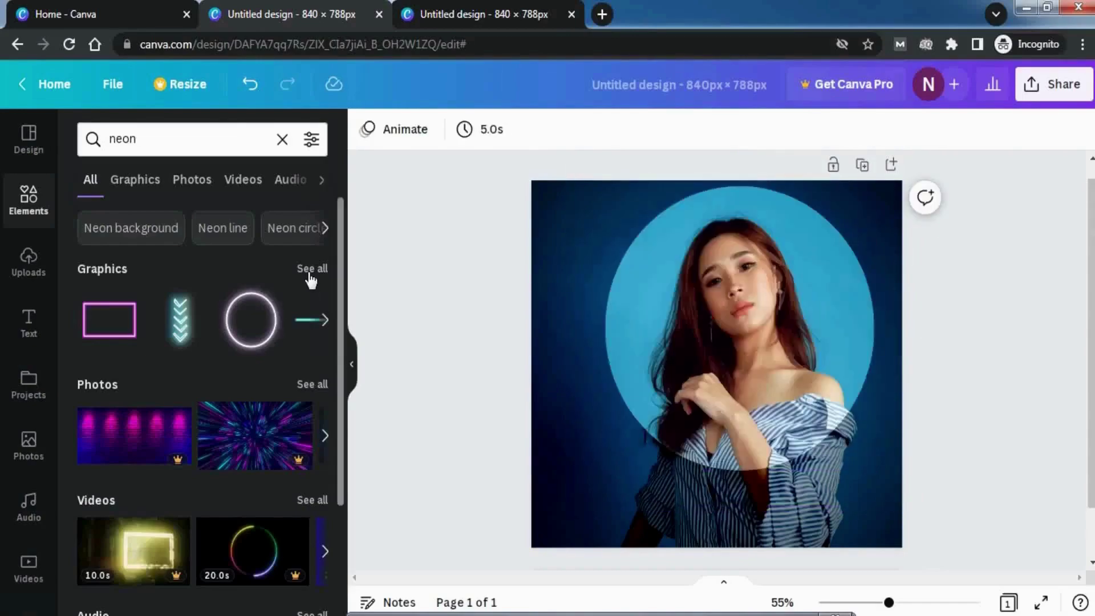
Browse all the neon graphics and try the small white ring with a cyan glow on the page, then delete it
{"action": "left_click", "coordinate": [309, 273]}
{"action": "scroll", "coordinate": [191, 403], "scroll_direction": "down", "scroll_amount": 6}
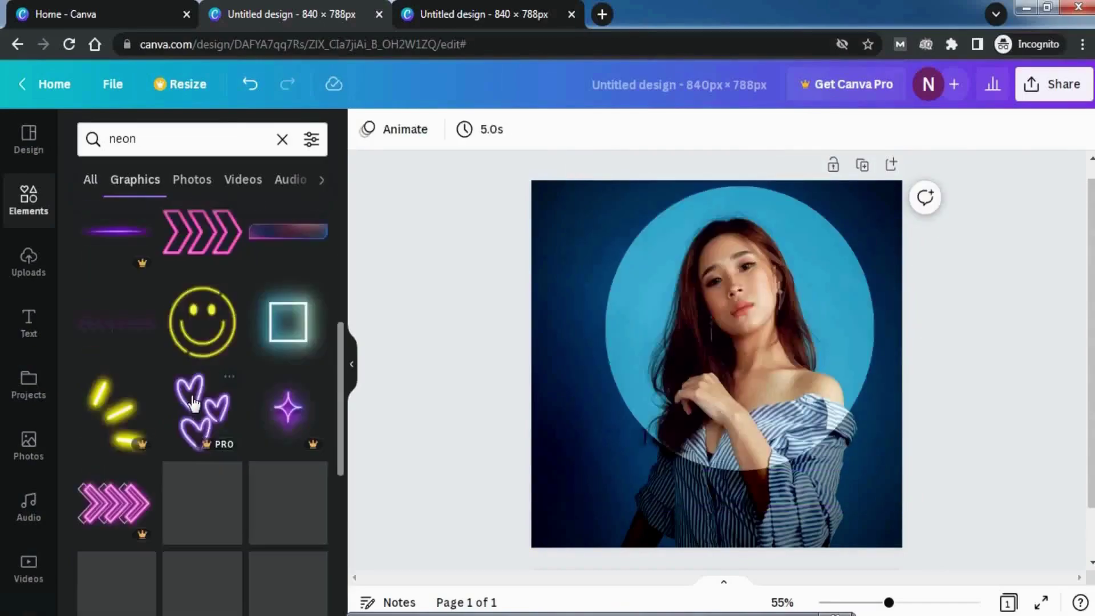
{"action": "scroll", "coordinate": [193, 402], "scroll_direction": "down", "scroll_amount": 5}
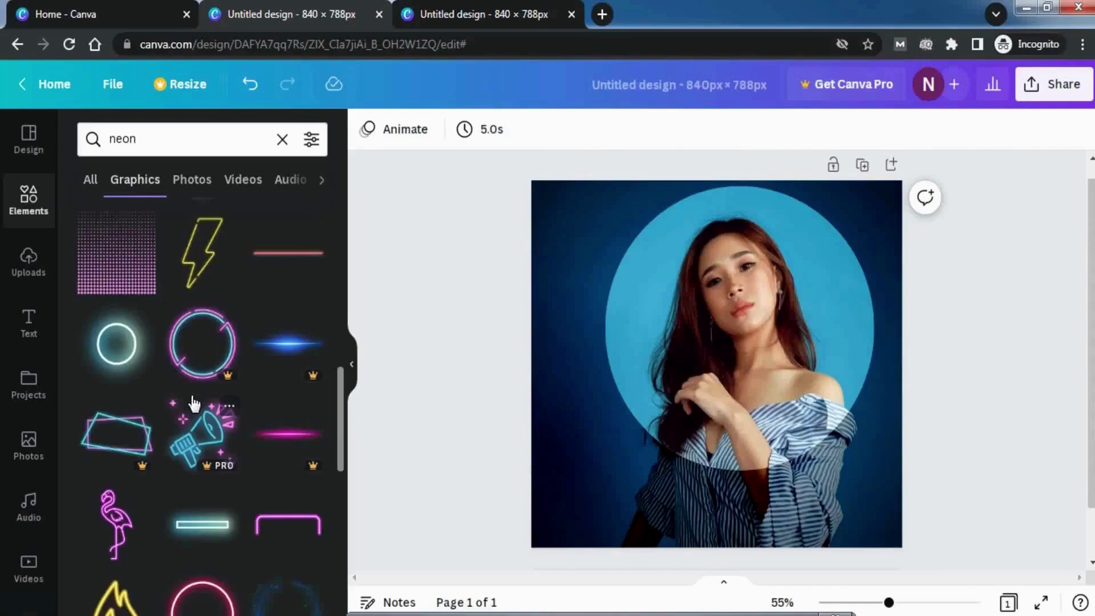
{"action": "left_click", "coordinate": [116, 344]}
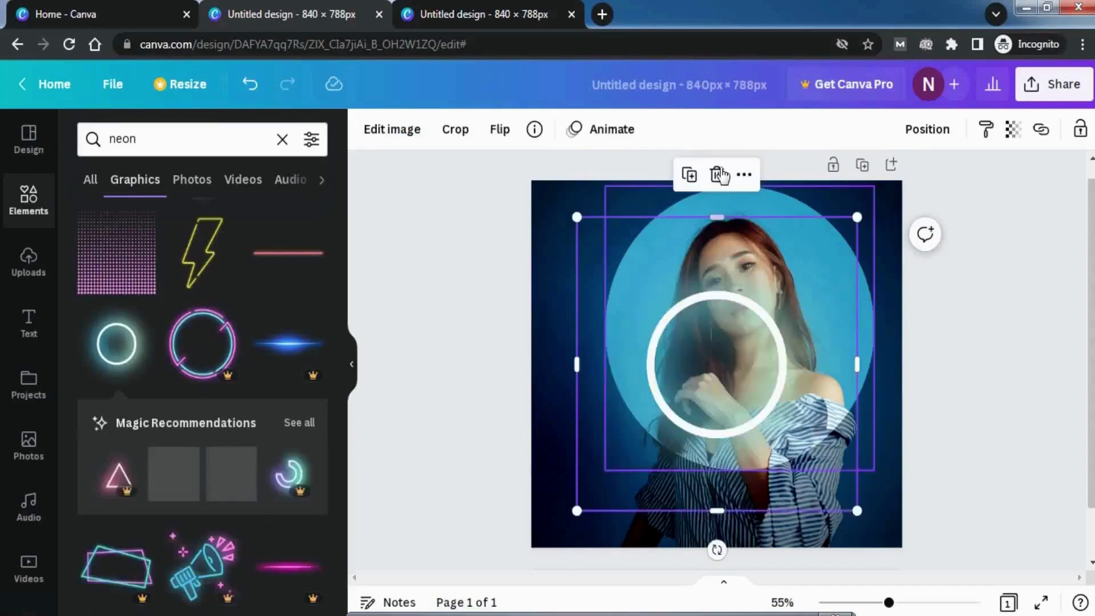
{"action": "left_click", "coordinate": [716, 174]}
{"action": "scroll", "coordinate": [101, 412], "scroll_direction": "down", "scroll_amount": 5}
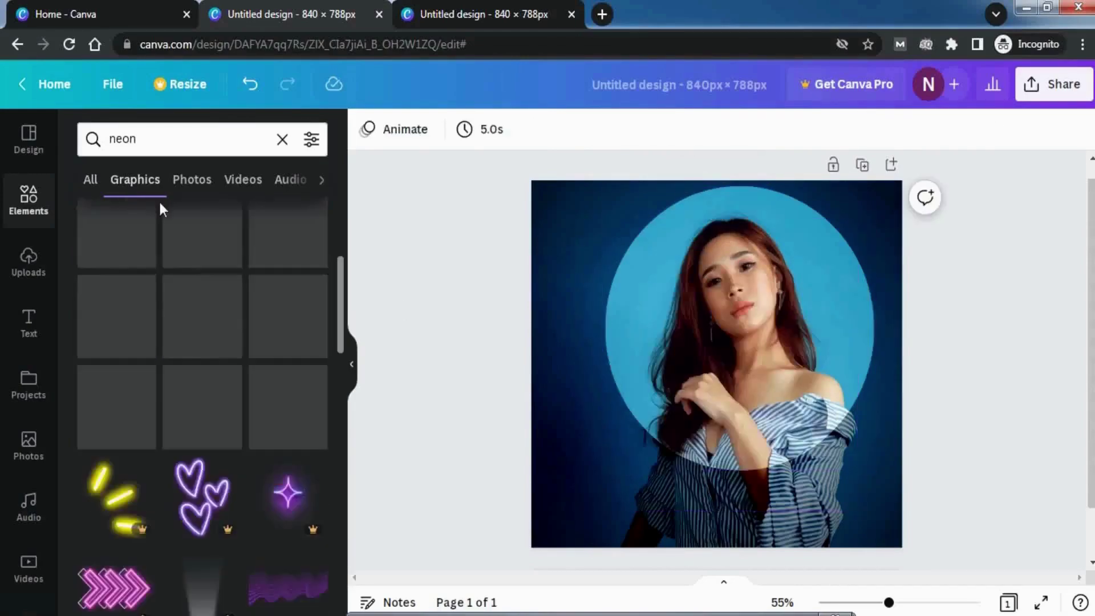
Search the graphics for "neon circle" and add the turquoise neon ring to the design
{"action": "left_click", "coordinate": [166, 145]}
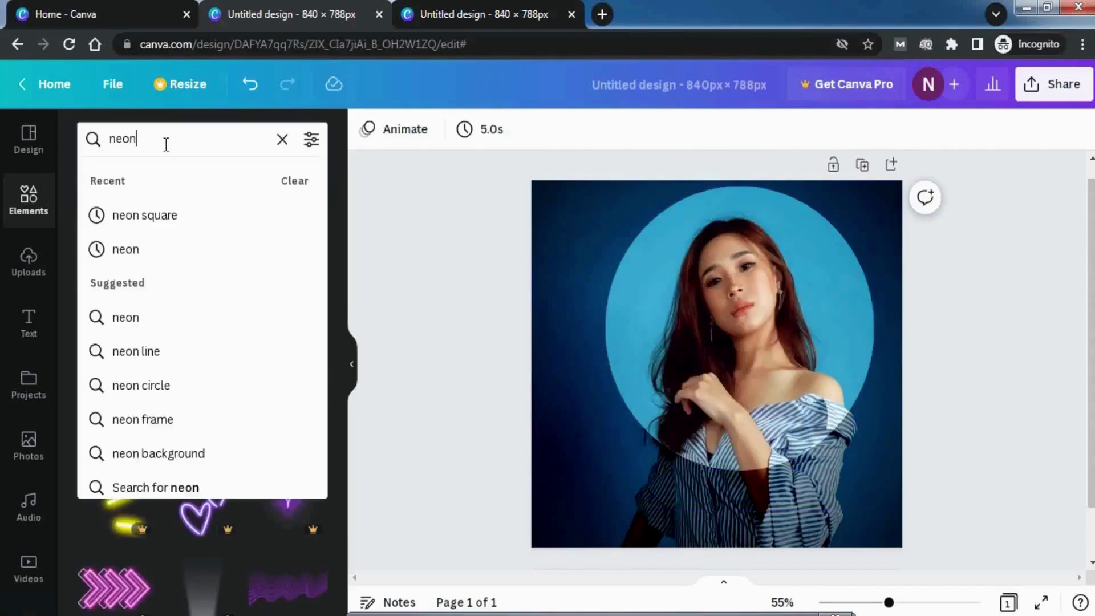
{"action": "left_click", "coordinate": [149, 387]}
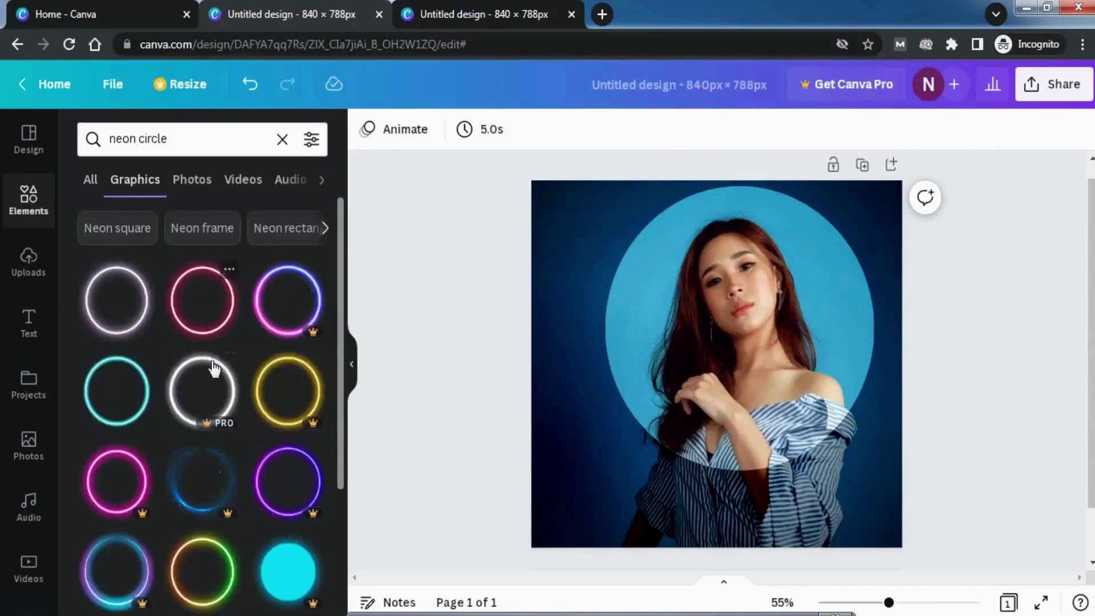
{"action": "left_click", "coordinate": [125, 409]}
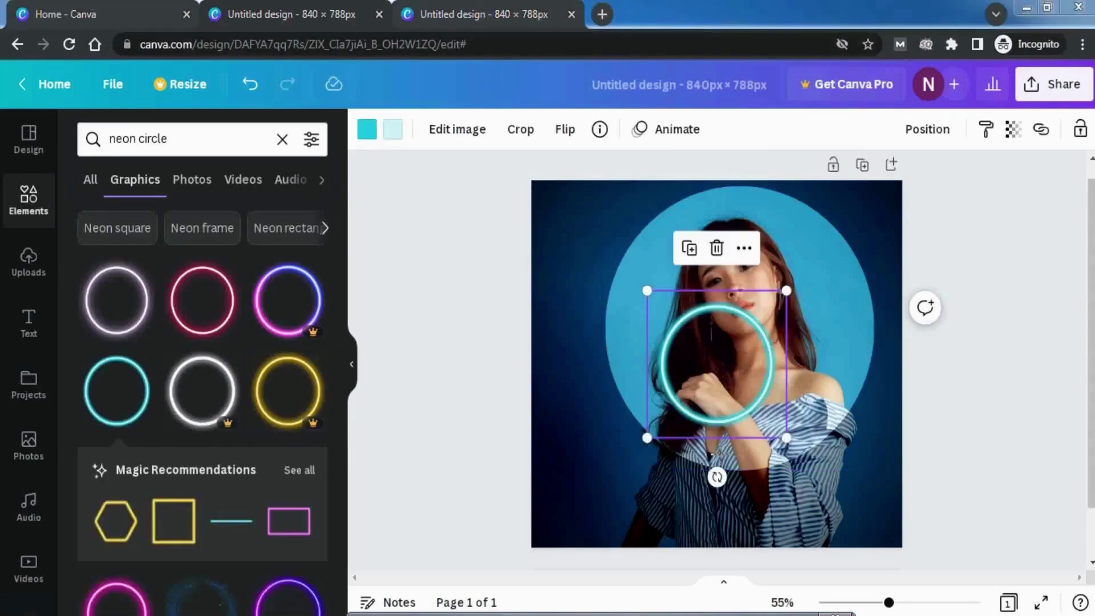
Enlarge and position the turquoise neon ring so it follows the edge of the circular photo frame
{"action": "left_click_drag", "start_coordinate": [341, 130], "coordinate": [386, 162]}
{"action": "key", "text": "Escape"}
{"action": "left_click_drag", "start_coordinate": [849, 170], "coordinate": [886, 163]}
{"action": "left_click_drag", "start_coordinate": [647, 438], "coordinate": [557, 486]}
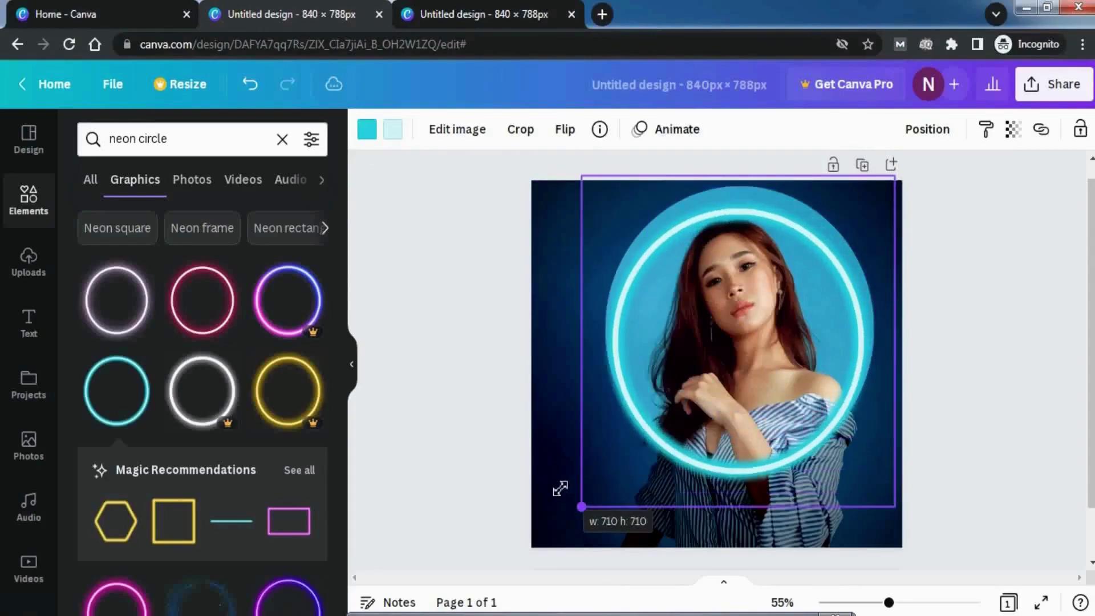
{"action": "mouse_move", "coordinate": [707, 377]}
{"action": "left_mouse_down"}
{"action": "mouse_move", "coordinate": [707, 363]}
{"action": "mouse_move", "coordinate": [705, 374]}
{"action": "left_mouse_up"}
{"action": "left_click_drag", "start_coordinate": [581, 489], "coordinate": [569, 494]}
{"action": "left_click_drag", "start_coordinate": [896, 490], "coordinate": [907, 511]}
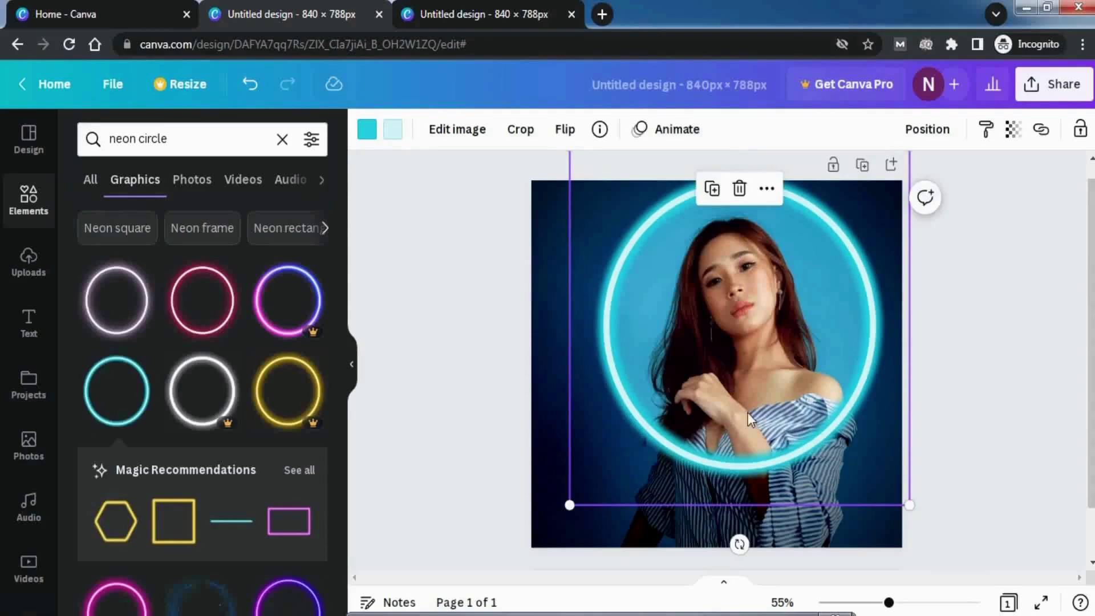
{"action": "left_click", "coordinate": [973, 411]}
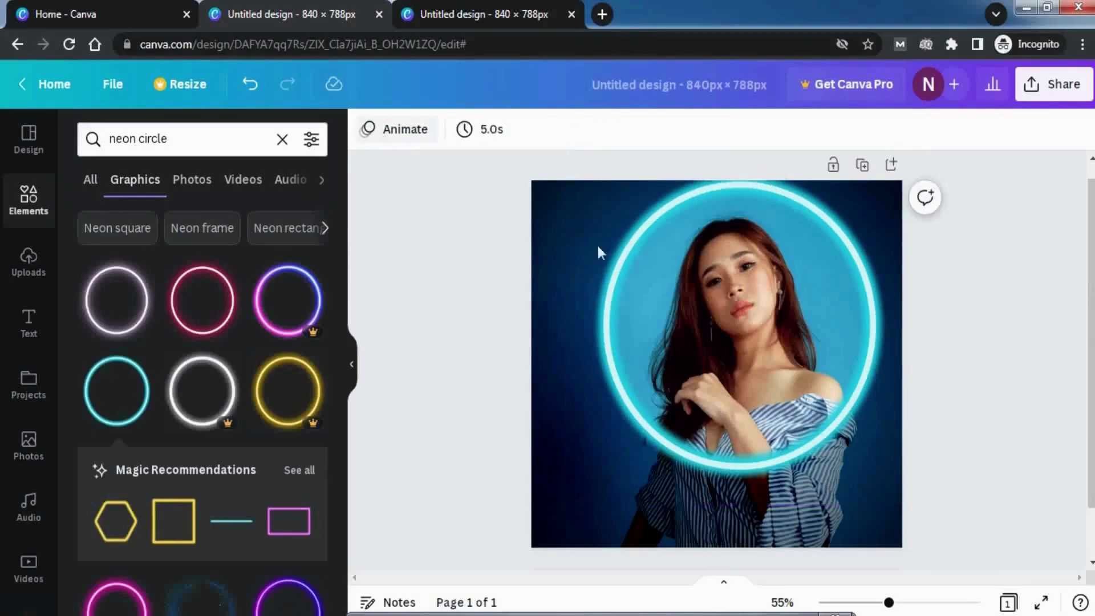
Recolour the neon ring with the photo's dark blue for its glow and white for its inner line
{"action": "left_click", "coordinate": [635, 284]}
{"action": "left_click", "coordinate": [367, 133]}
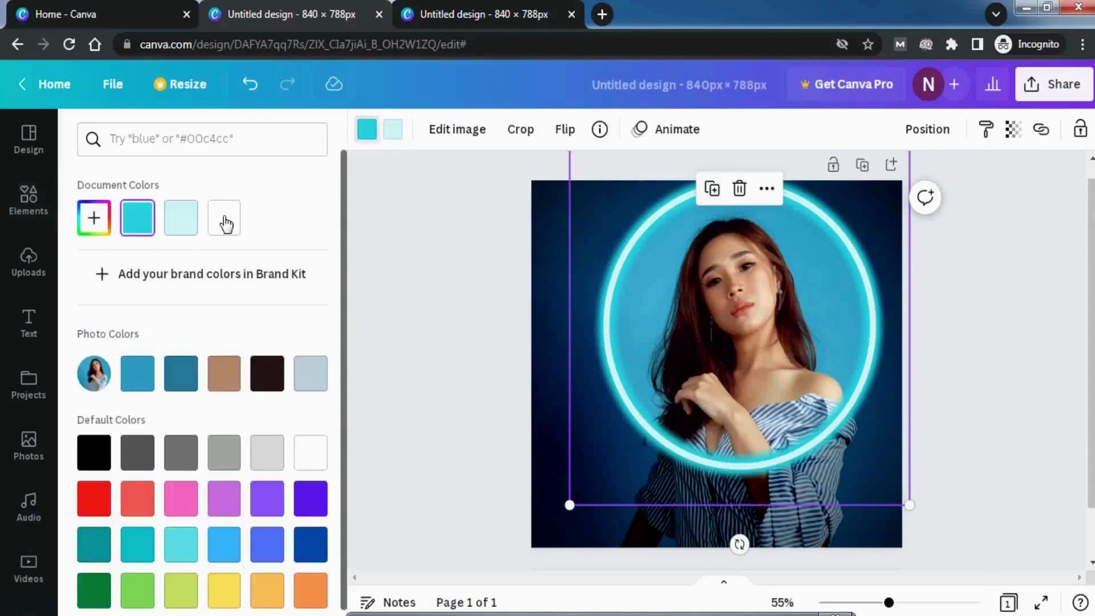
{"action": "left_click", "coordinate": [181, 374]}
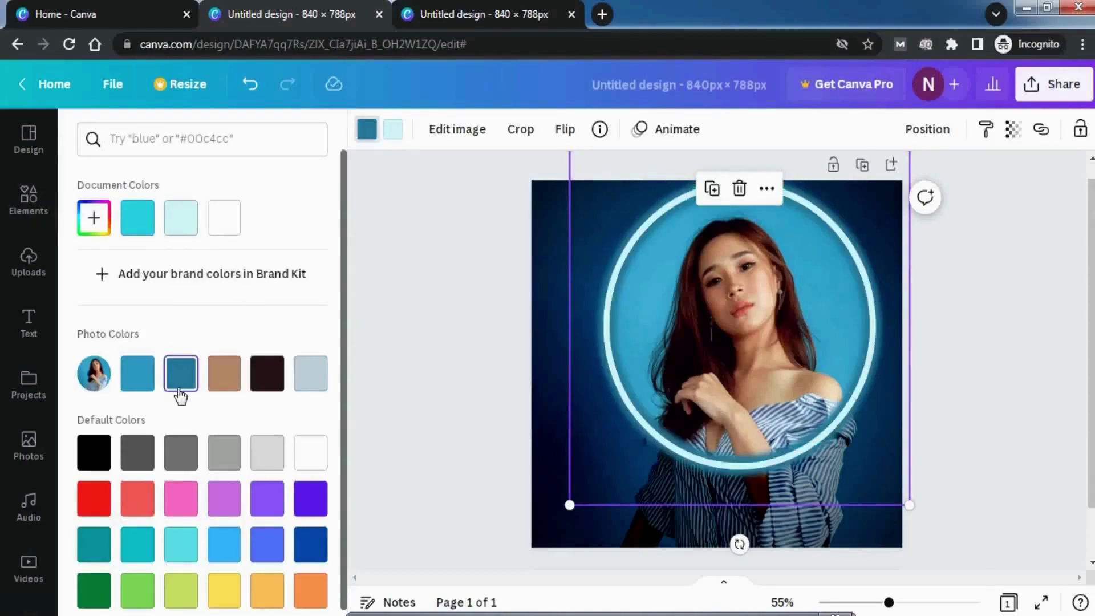
{"action": "left_click", "coordinate": [393, 131]}
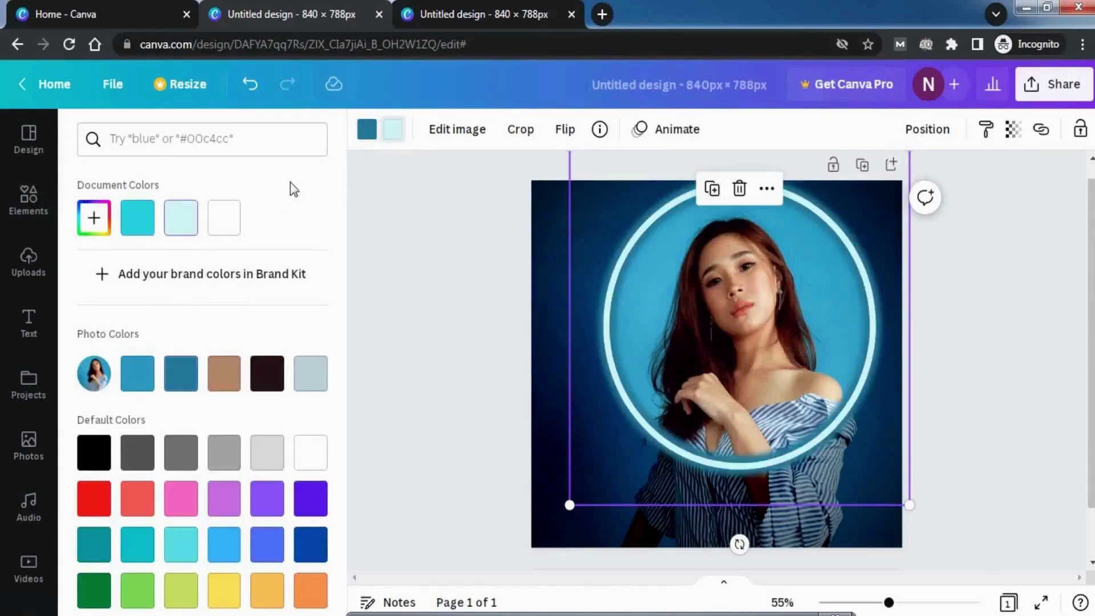
{"action": "left_click", "coordinate": [147, 385]}
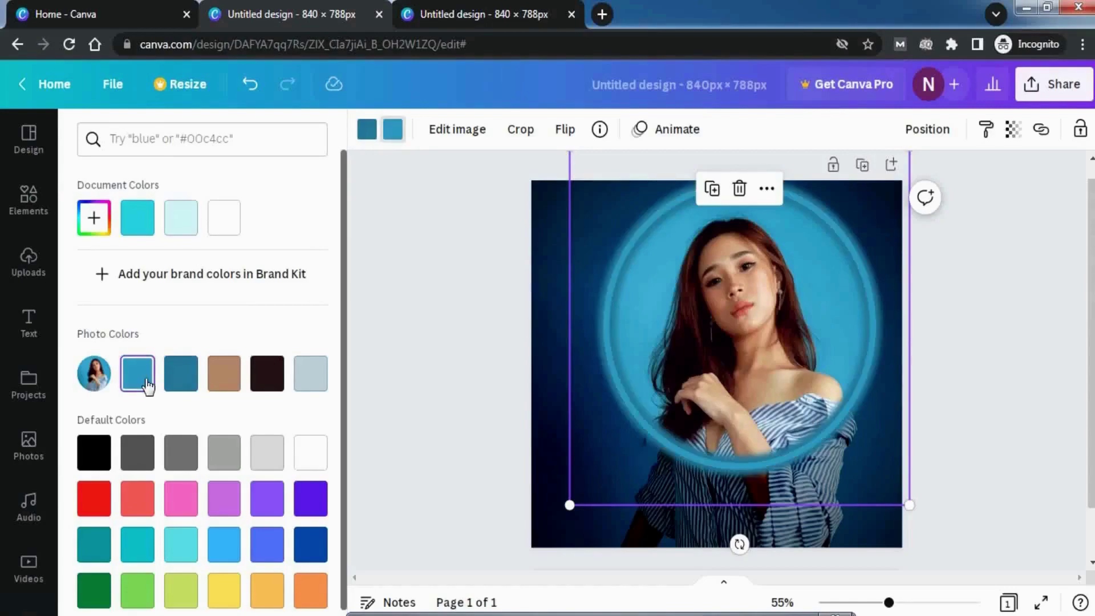
{"action": "left_click", "coordinate": [234, 219]}
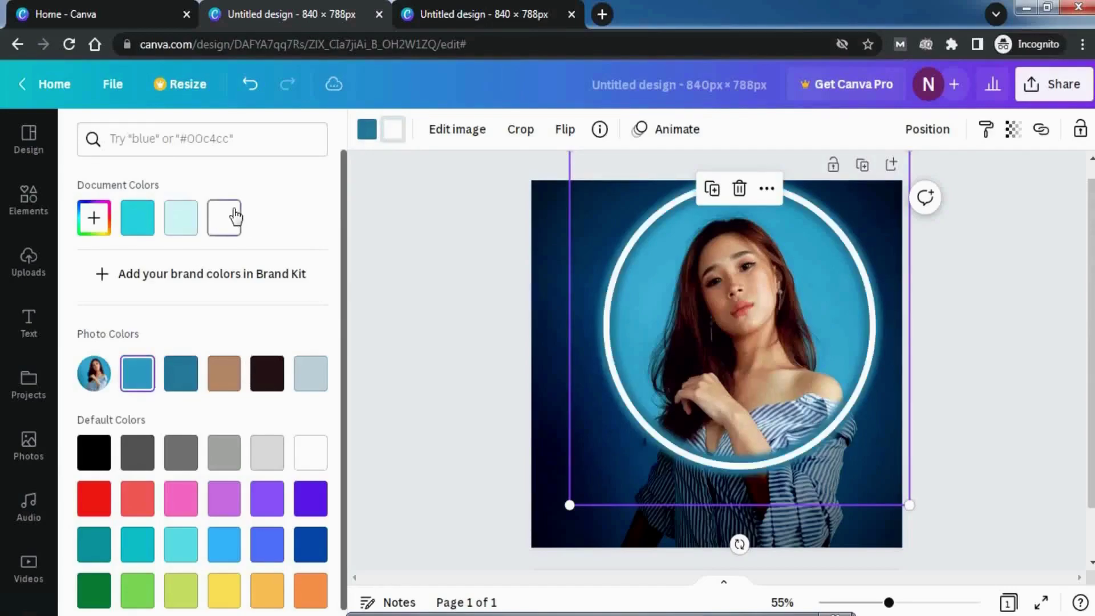
Set the neon ring's glow to the custom light blue #ACC6E6
{"action": "left_click", "coordinate": [365, 130]}
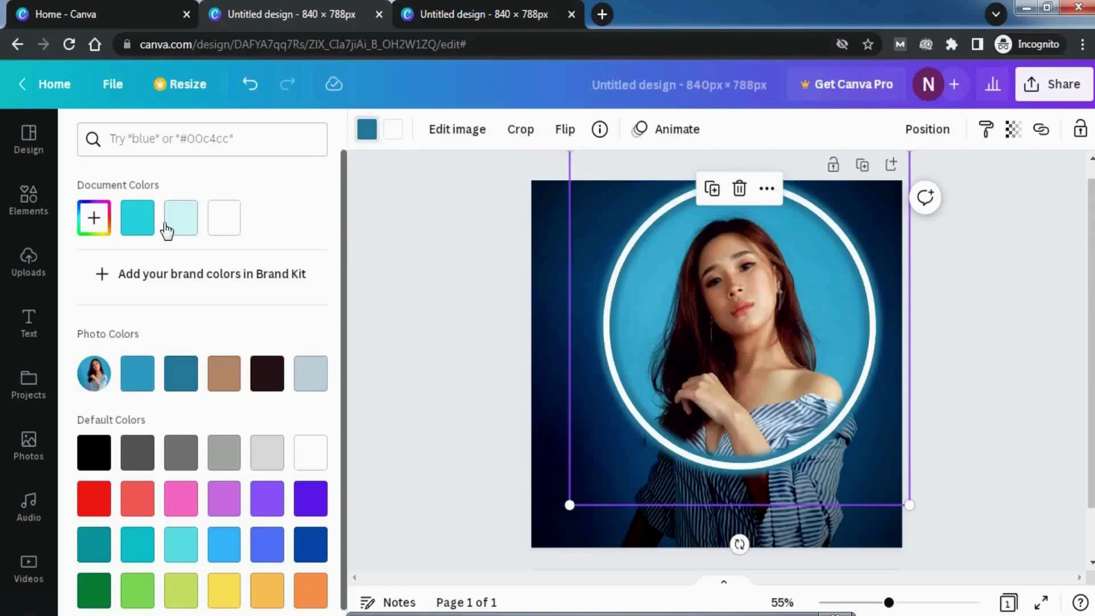
{"action": "left_click", "coordinate": [308, 459]}
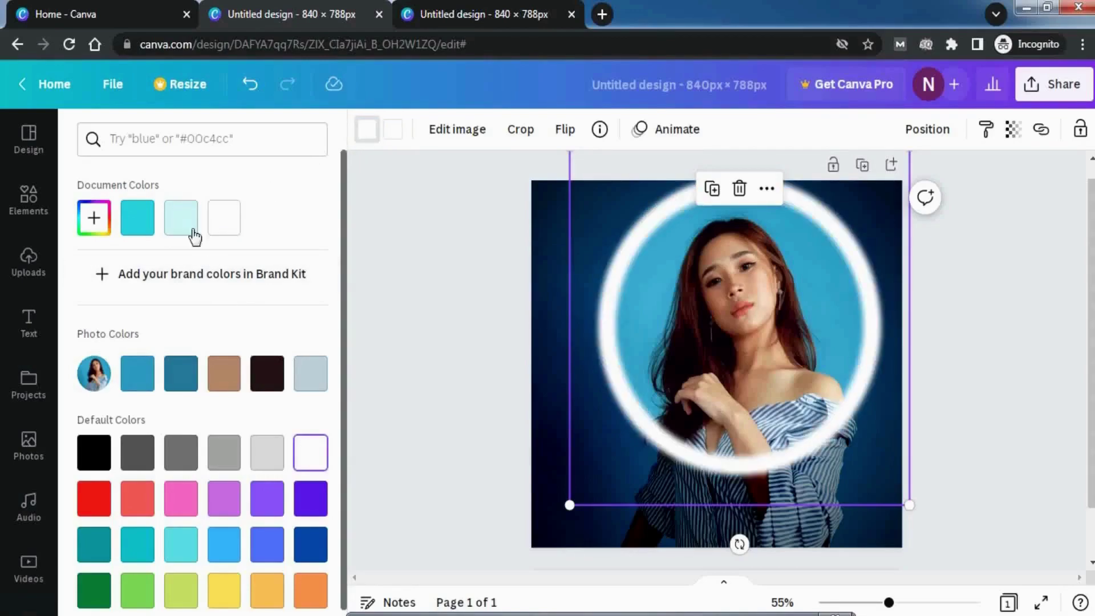
{"action": "left_click", "coordinate": [104, 231]}
{"action": "left_click_drag", "start_coordinate": [95, 259], "coordinate": [112, 270]}
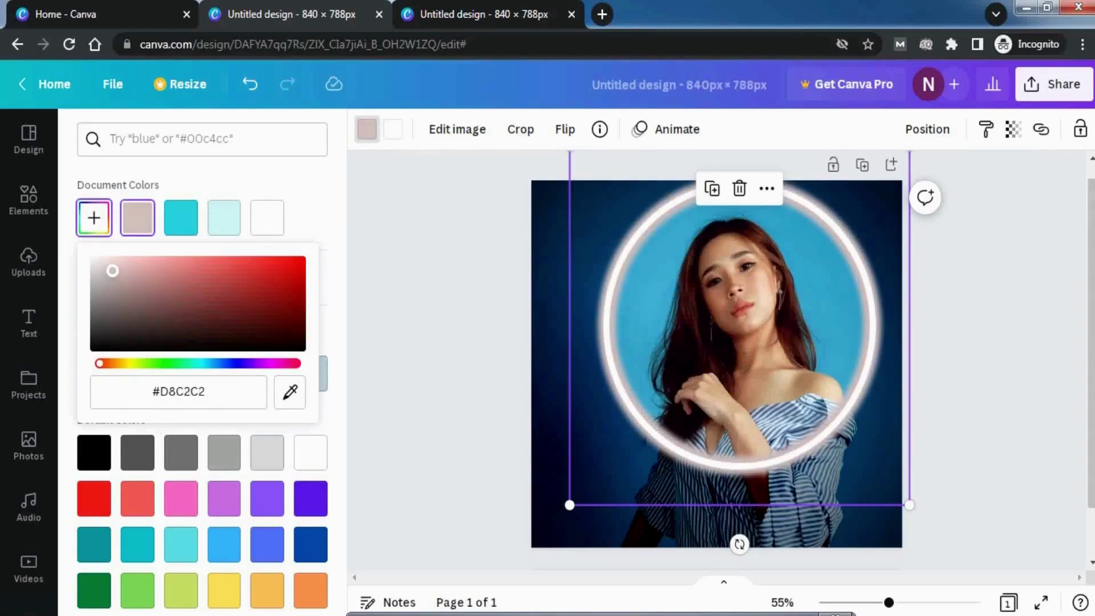
{"action": "left_click_drag", "start_coordinate": [100, 364], "coordinate": [215, 365]}
{"action": "left_click_drag", "start_coordinate": [112, 271], "coordinate": [145, 265]}
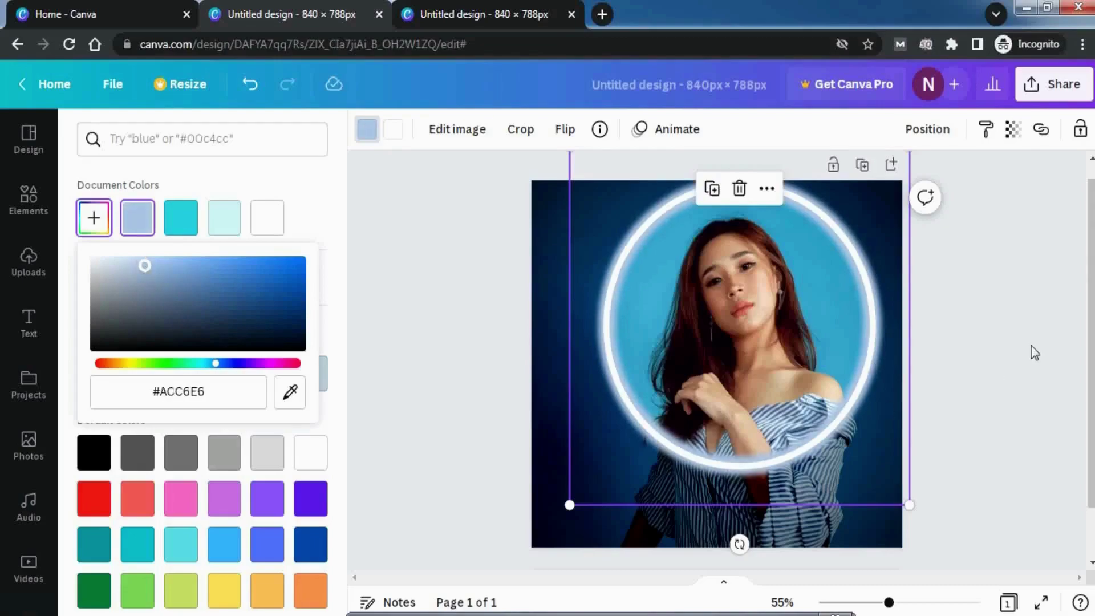
{"action": "left_click", "coordinate": [1031, 346]}
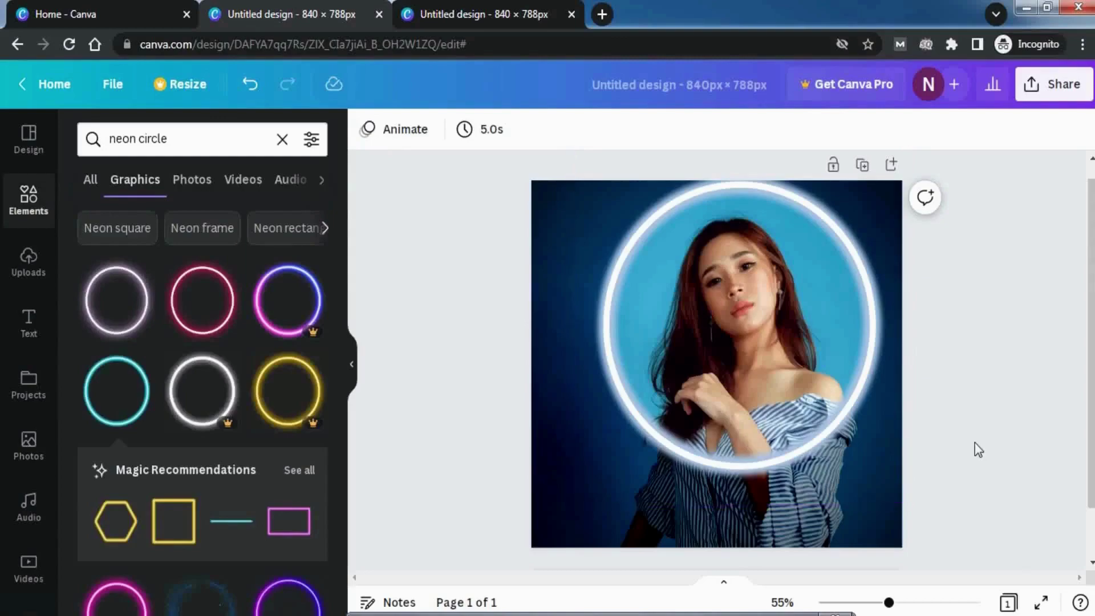
Switch to the other open 840 × 788 px design and search the graphics for "neon" on its first page
{"action": "scroll", "coordinate": [885, 456], "scroll_direction": "up", "scroll_amount": 1}
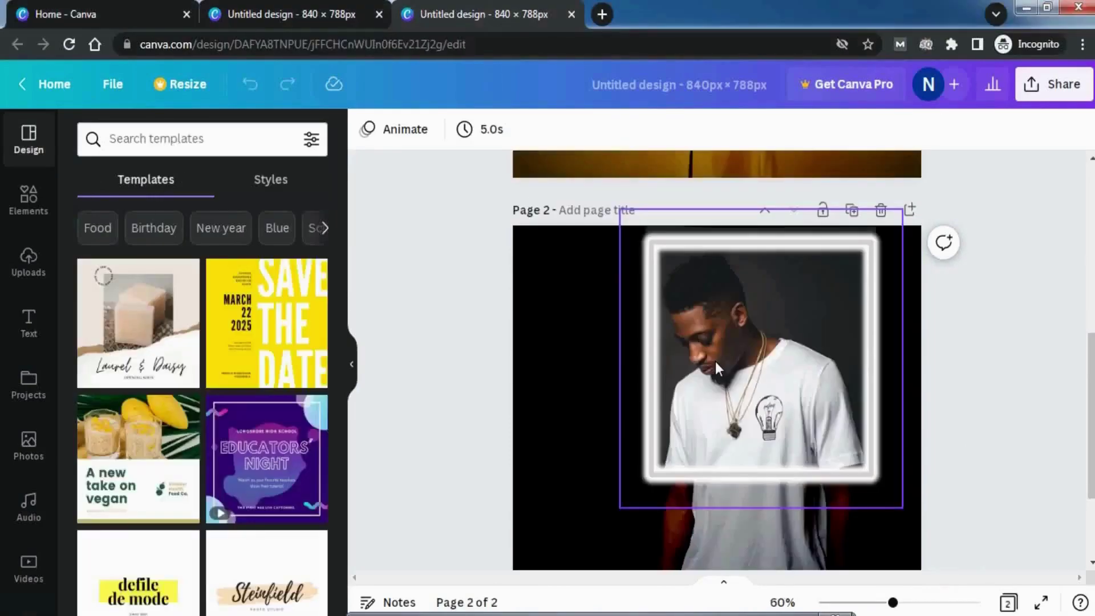
{"action": "scroll", "coordinate": [715, 359], "scroll_direction": "up", "scroll_amount": 5}
{"action": "scroll", "coordinate": [717, 309], "scroll_direction": "up", "scroll_amount": 2}
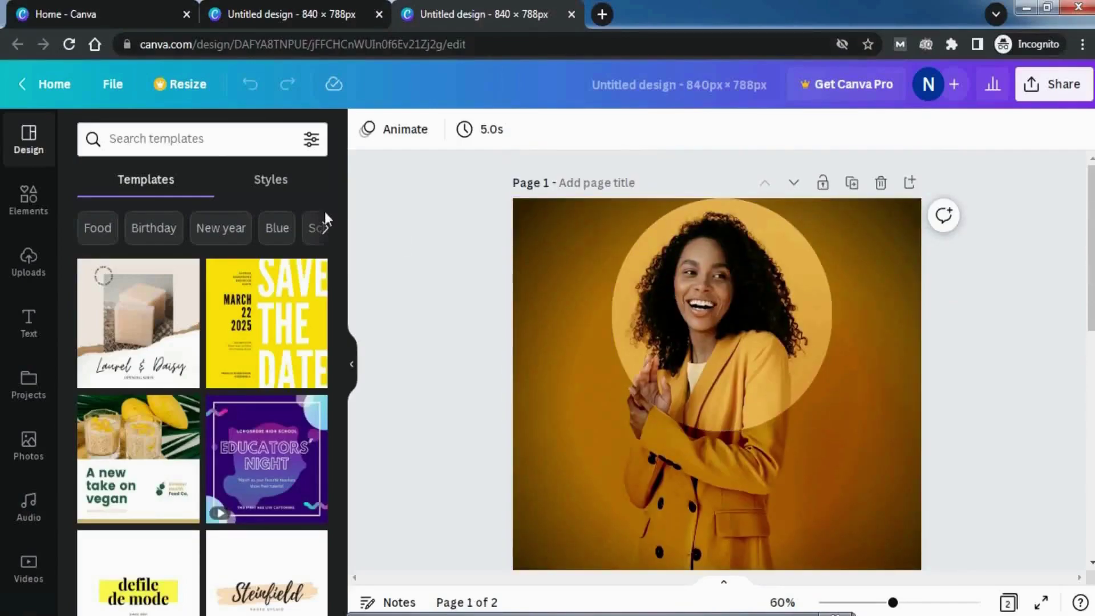
{"action": "left_click", "coordinate": [191, 139]}
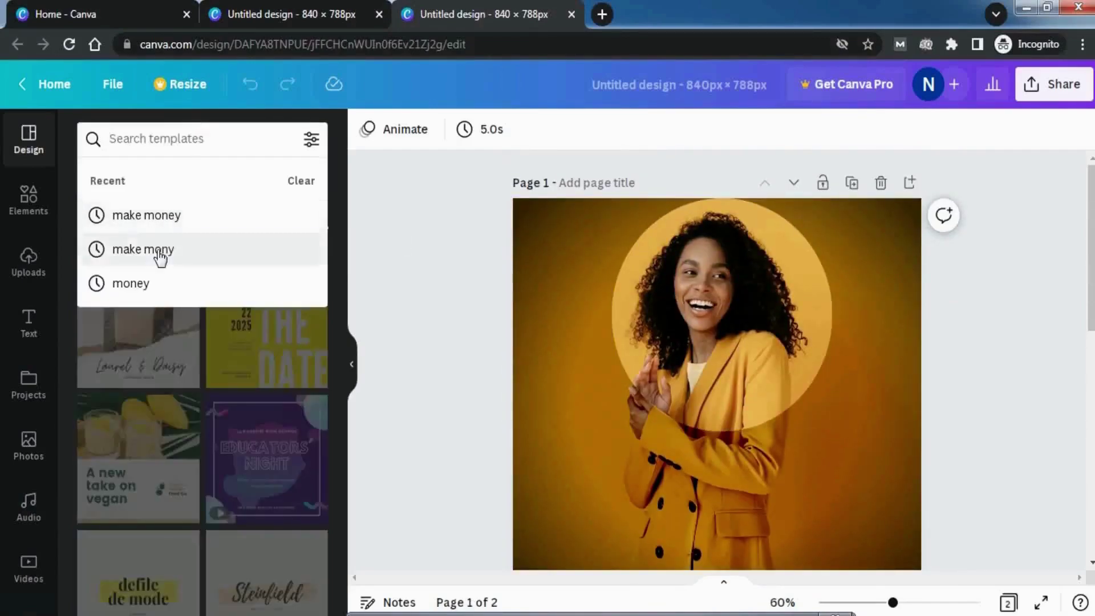
{"action": "left_click", "coordinate": [29, 197]}
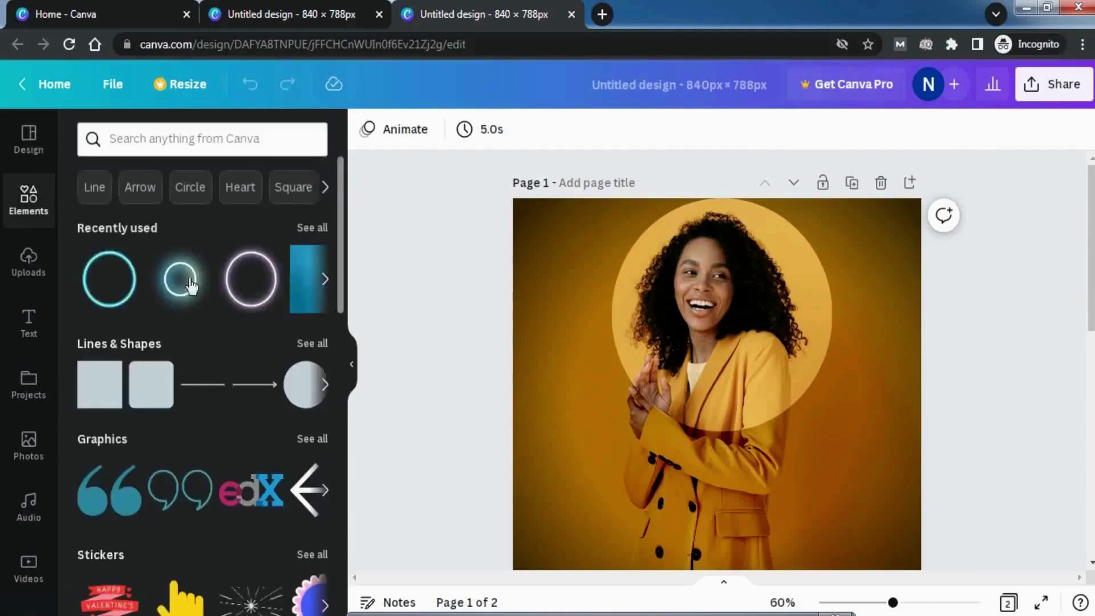
{"action": "left_click", "coordinate": [212, 148]}
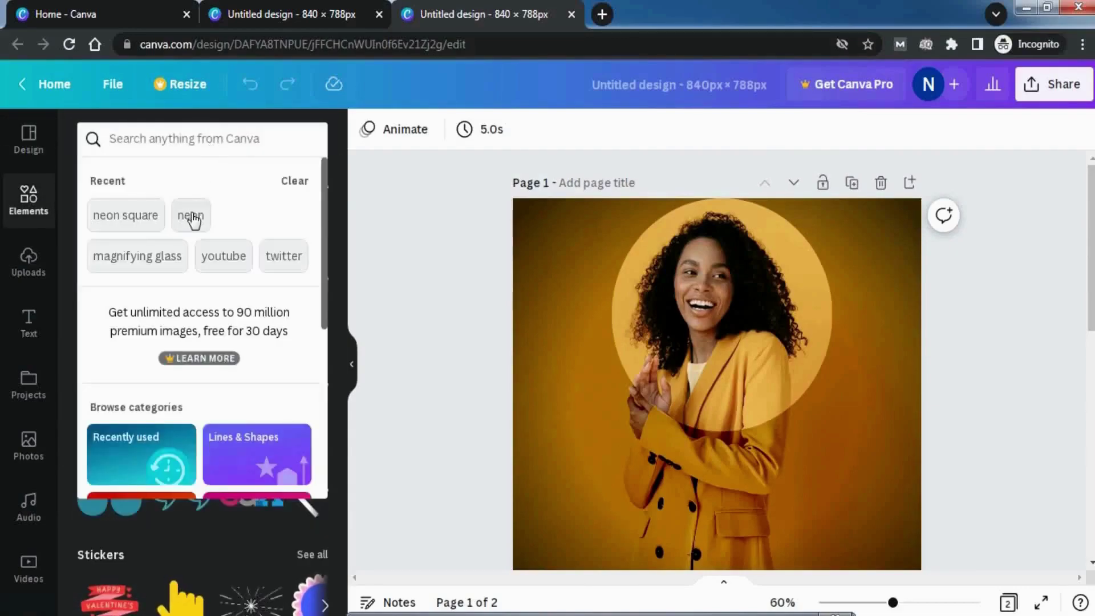
{"action": "left_click", "coordinate": [191, 215]}
{"action": "scroll", "coordinate": [190, 383], "scroll_direction": "down", "scroll_amount": 3}
{"action": "scroll", "coordinate": [211, 301], "scroll_direction": "up", "scroll_amount": 3}
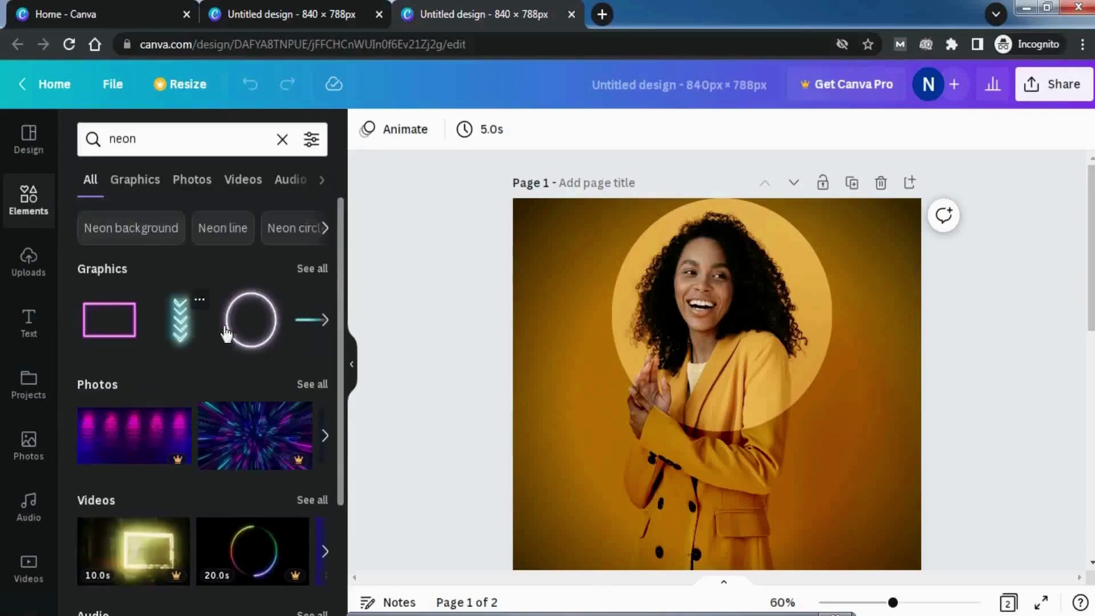
{"action": "left_click", "coordinate": [312, 268]}
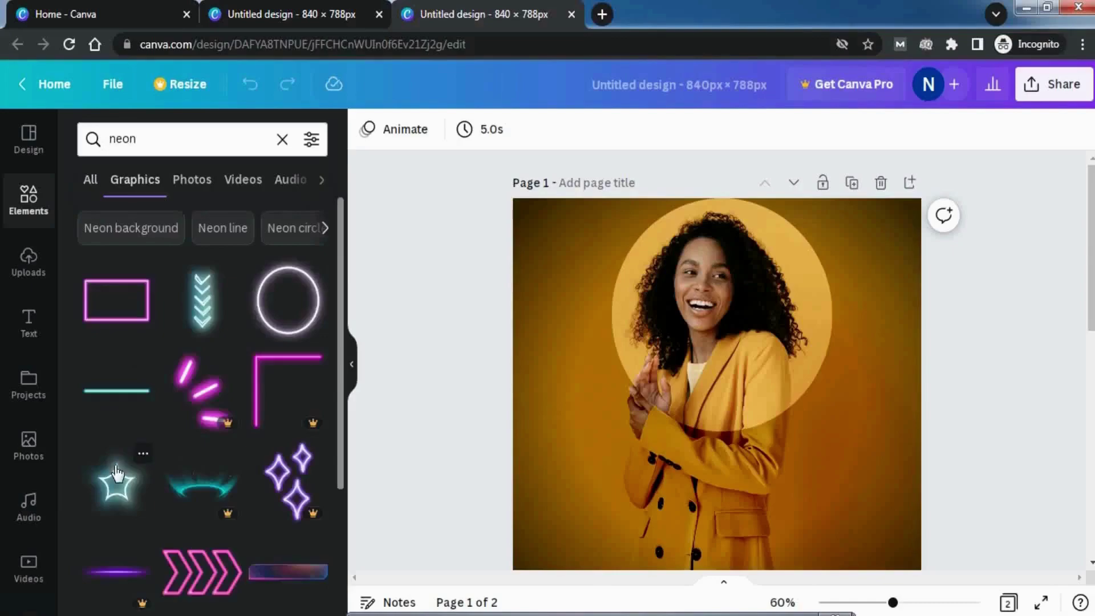
Search the graphics for "neon circle" and add the turquoise neon ring to the first page
{"action": "scroll", "coordinate": [115, 470], "scroll_direction": "down", "scroll_amount": 5}
{"action": "scroll", "coordinate": [116, 471], "scroll_direction": "up", "scroll_amount": 3}
{"action": "scroll", "coordinate": [148, 391], "scroll_direction": "up", "scroll_amount": 2}
{"action": "left_click", "coordinate": [178, 139]}
{"action": "left_click", "coordinate": [143, 383]}
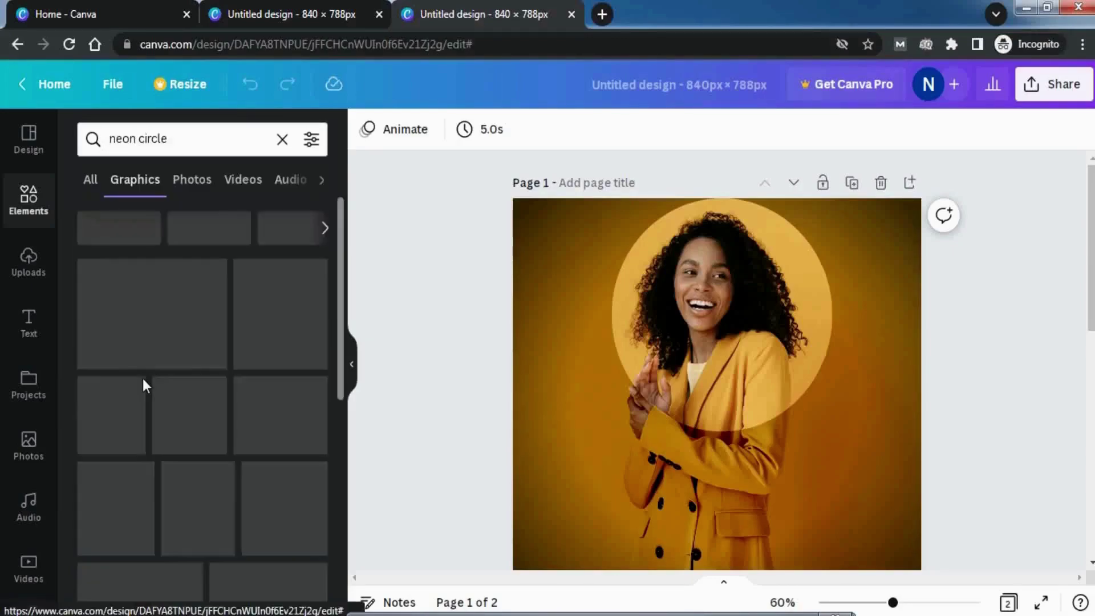
{"action": "left_click", "coordinate": [134, 410]}
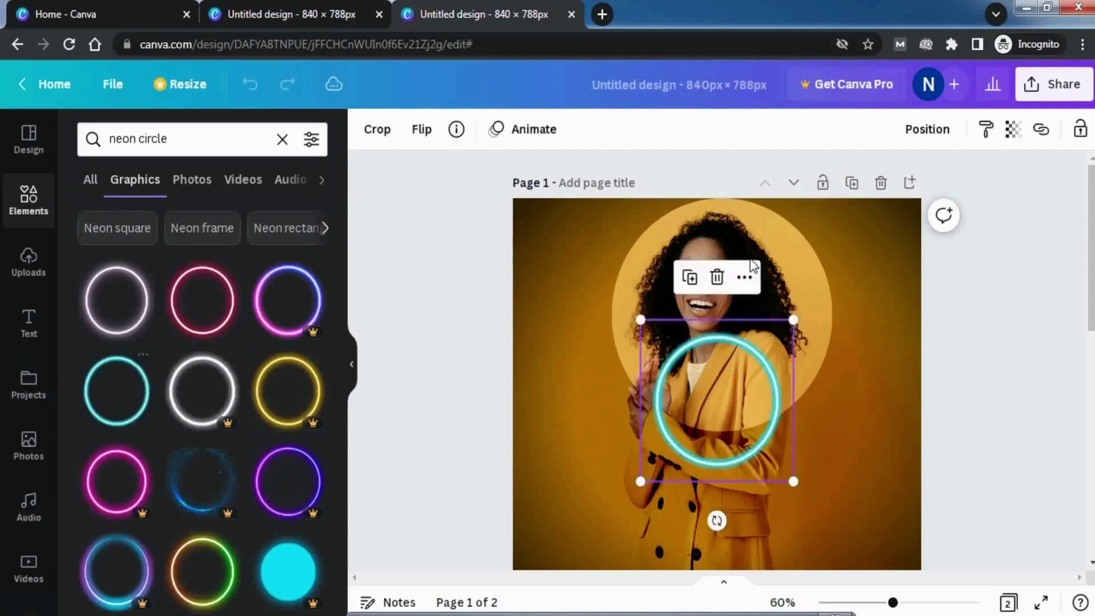
Enlarge and position the turquoise neon ring so it follows the edge of the woman's circular photo frame
{"action": "left_click_drag", "start_coordinate": [717, 386], "coordinate": [721, 248]}
{"action": "left_click_drag", "start_coordinate": [647, 344], "coordinate": [590, 400]}
{"action": "left_click_drag", "start_coordinate": [818, 426], "coordinate": [850, 466]}
{"action": "left_click_drag", "start_coordinate": [764, 344], "coordinate": [764, 331]}
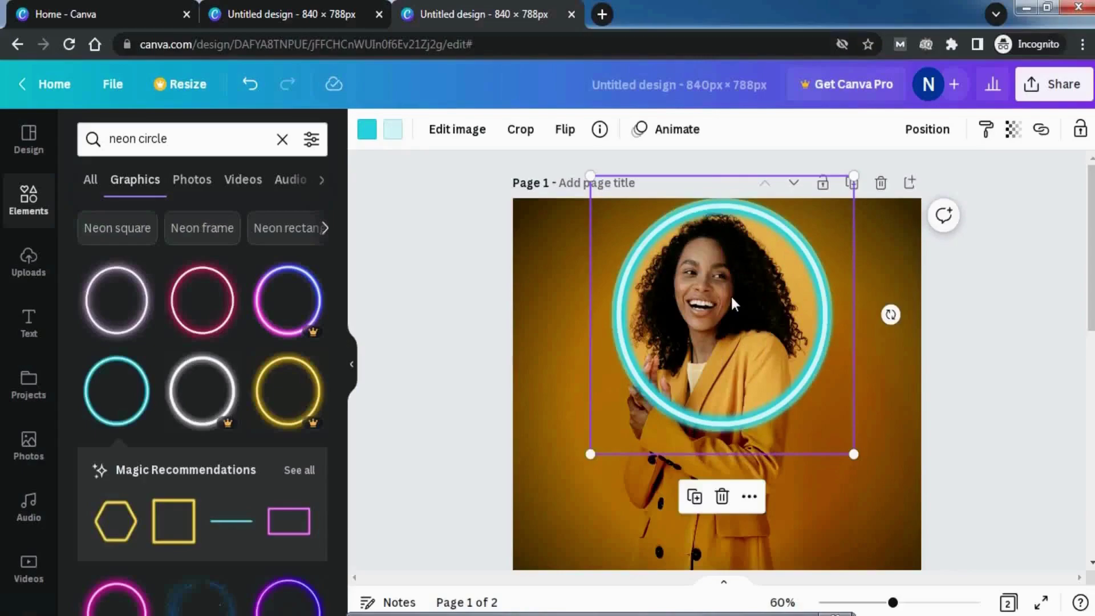
Recolour the neon ring's glow with the lightest golden yellow from the photo's colours
{"action": "left_click", "coordinate": [369, 137]}
{"action": "left_click", "coordinate": [140, 380]}
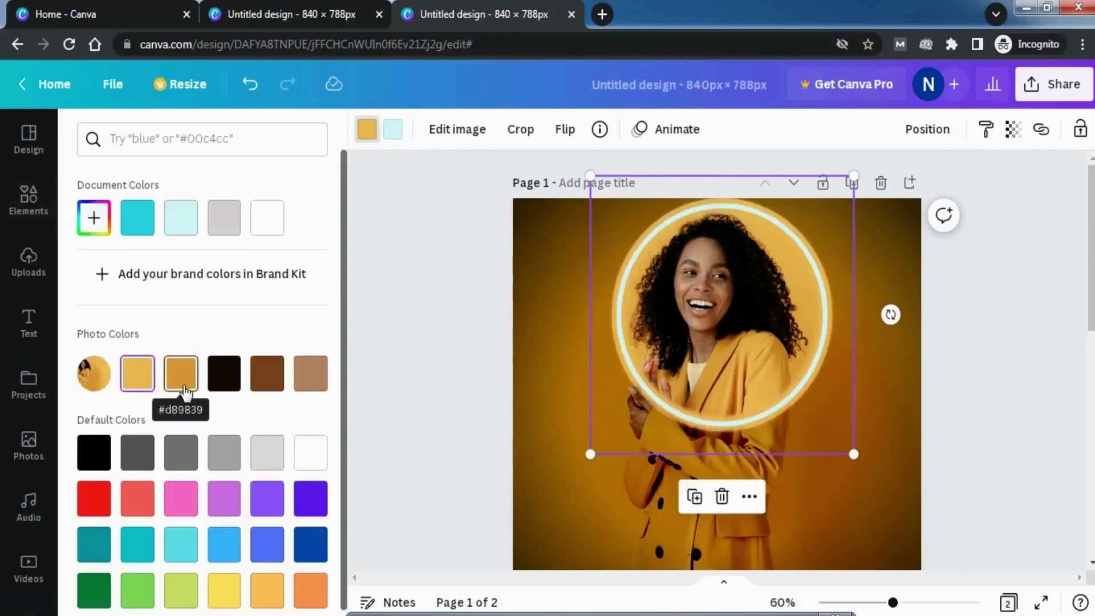
{"action": "left_click", "coordinate": [181, 390]}
{"action": "left_click", "coordinate": [137, 375]}
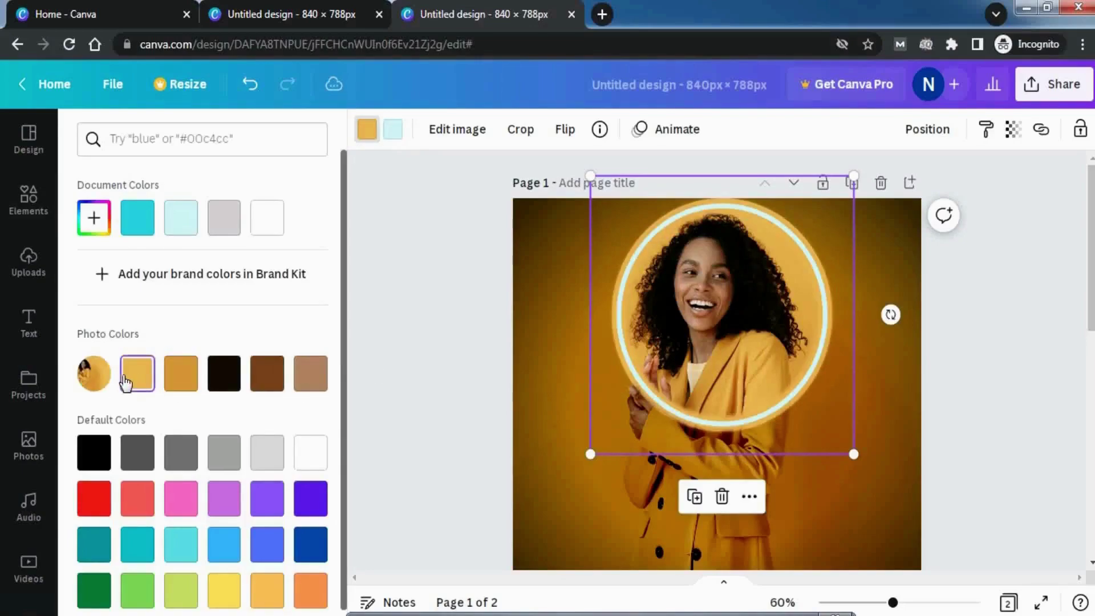
Set the neon ring's pale inner line to the custom golden brown #A88F5D and deselect everything
{"action": "left_click", "coordinate": [396, 135]}
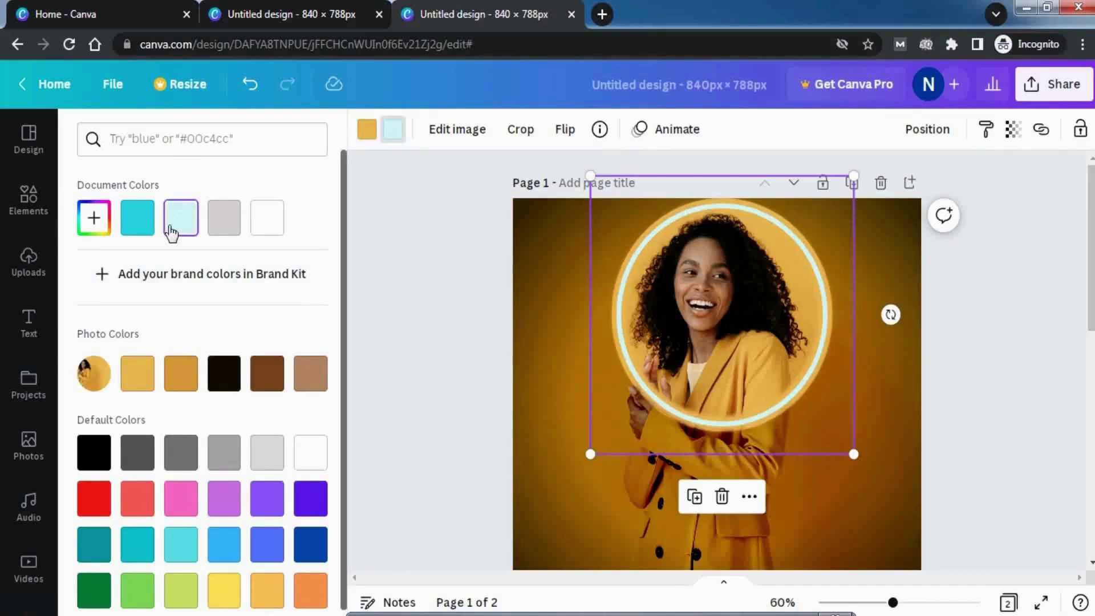
{"action": "left_click", "coordinate": [96, 225]}
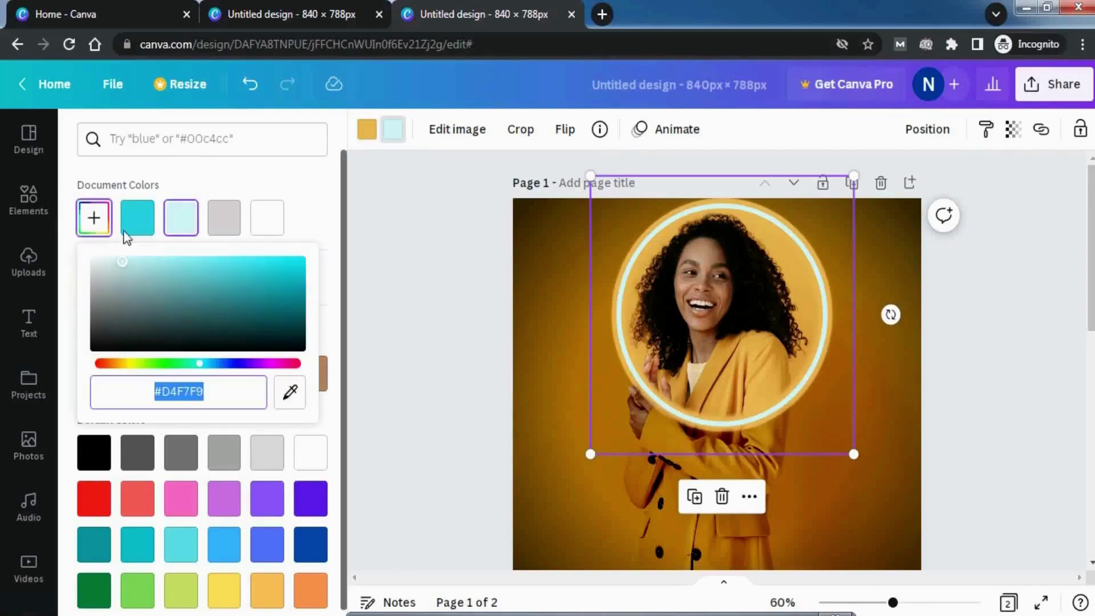
{"action": "left_click_drag", "start_coordinate": [121, 263], "coordinate": [176, 330]}
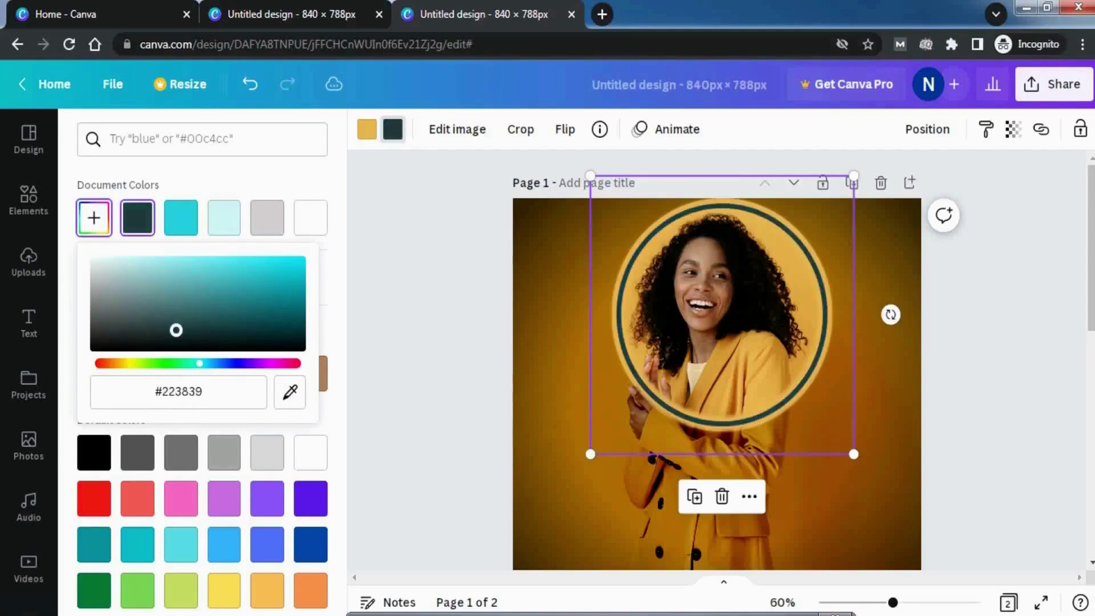
{"action": "left_click_drag", "start_coordinate": [202, 370], "coordinate": [122, 365]}
{"action": "left_click_drag", "start_coordinate": [174, 331], "coordinate": [186, 288]}
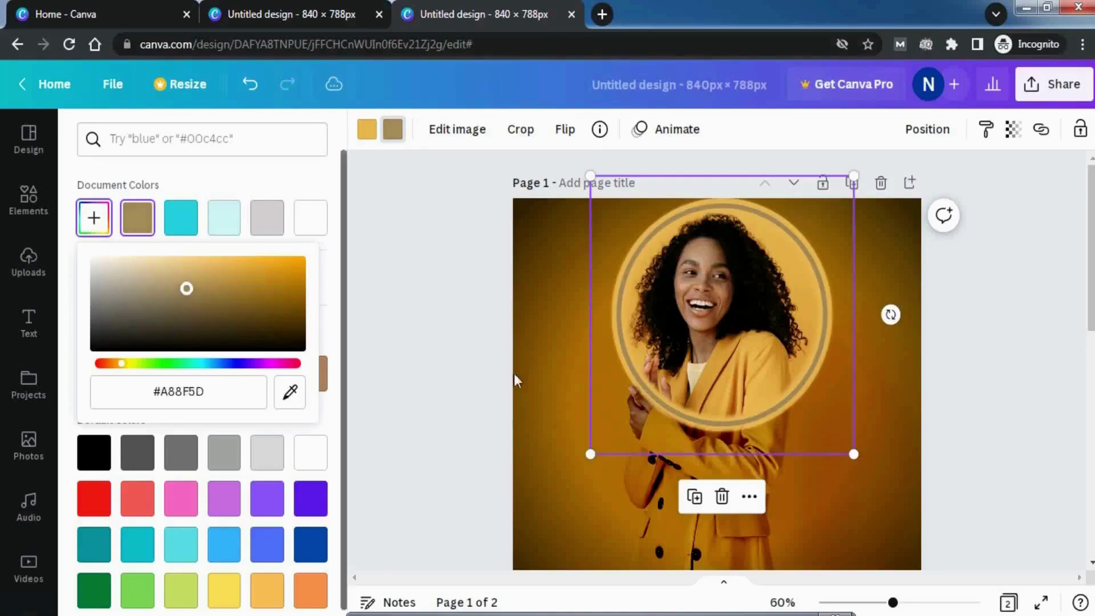
{"action": "double_click", "coordinate": [900, 386]}
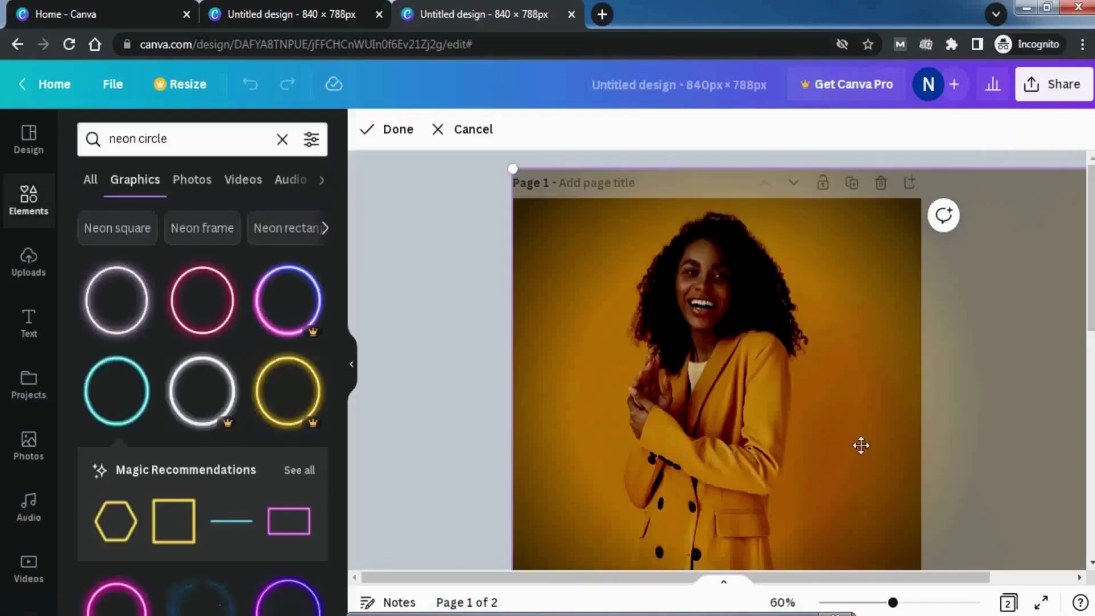
{"action": "left_click", "coordinate": [438, 447]}
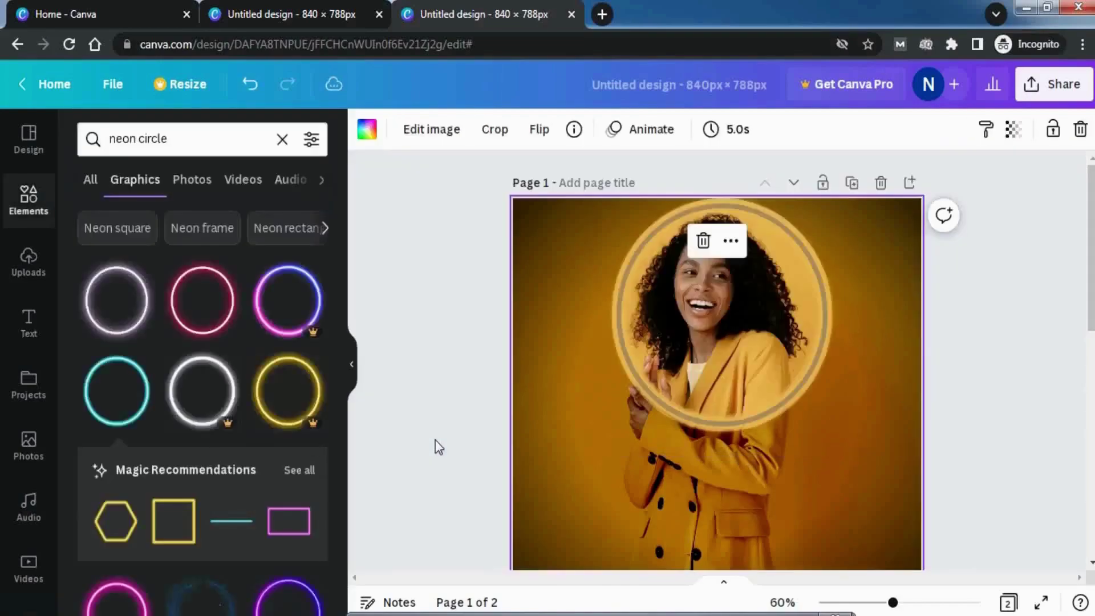
{"action": "left_click", "coordinate": [1076, 415]}
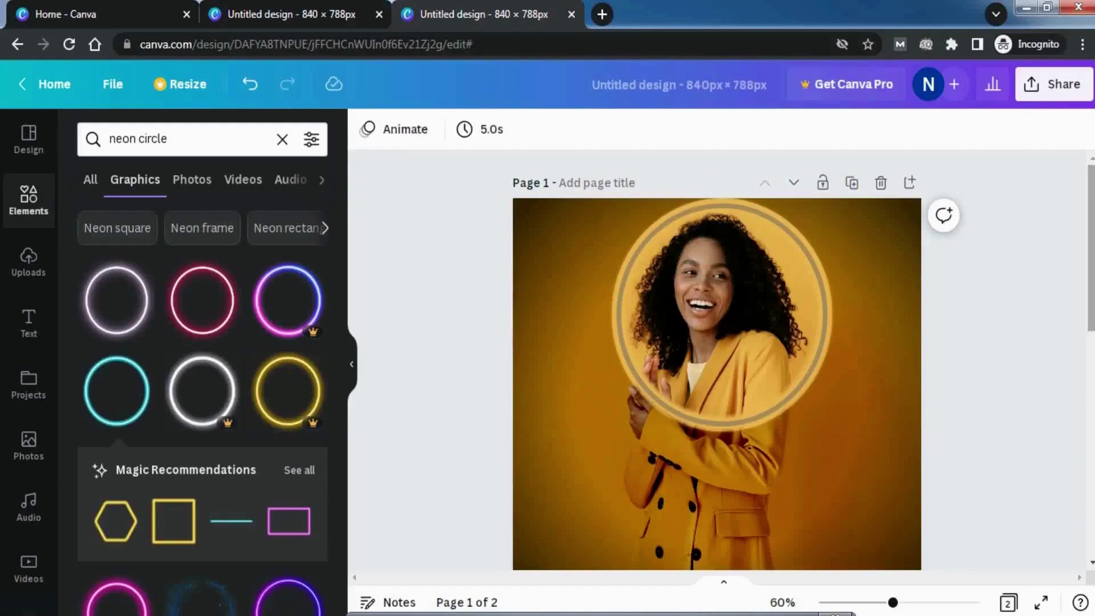
Look over both pages, then close both 840 × 788 px designs, leaving only the Canva home page open
{"action": "scroll", "coordinate": [1076, 415], "scroll_direction": "down", "scroll_amount": 1}
{"action": "scroll", "coordinate": [1076, 416], "scroll_direction": "down", "scroll_amount": 1}
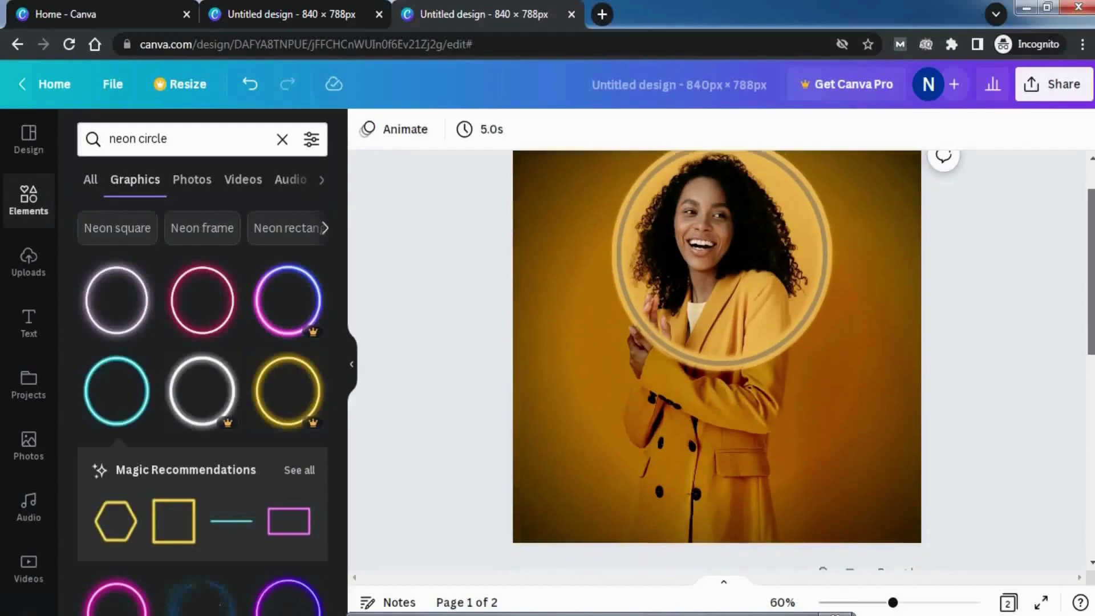
{"action": "scroll", "coordinate": [1081, 485], "scroll_direction": "down", "scroll_amount": 10}
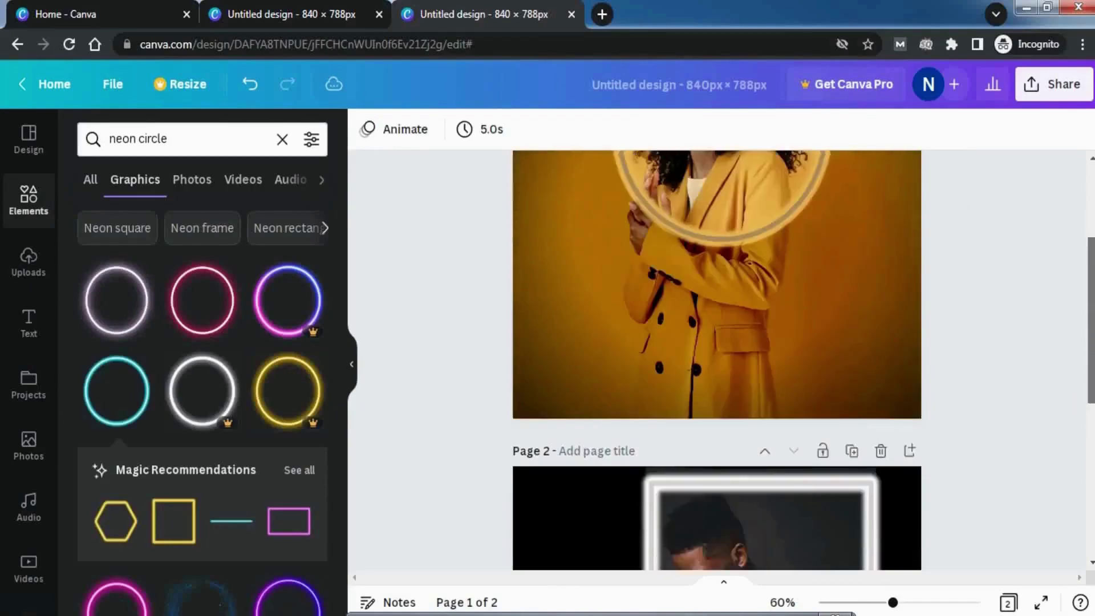
{"action": "scroll", "coordinate": [1072, 502], "scroll_direction": "down", "scroll_amount": 5}
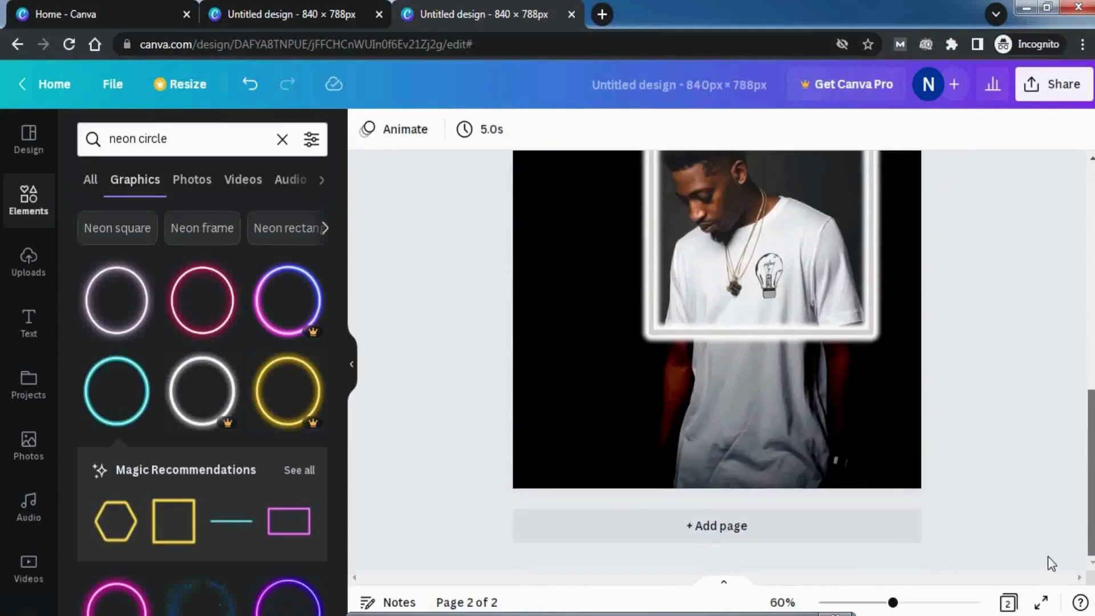
{"action": "left_click", "coordinate": [308, 14]}
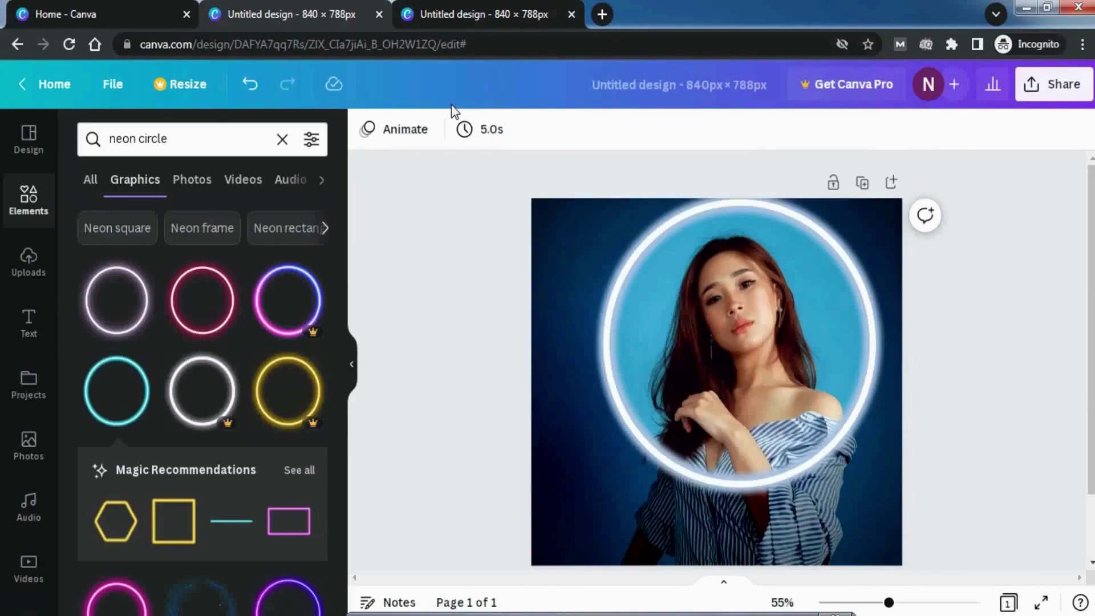
{"action": "left_click", "coordinate": [571, 14]}
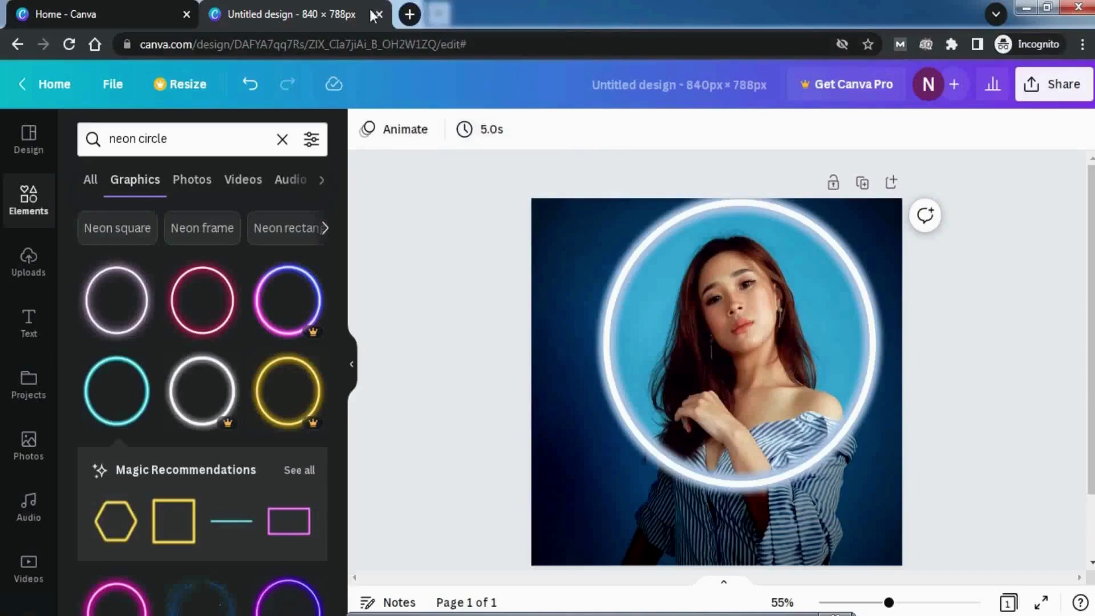
{"action": "left_click", "coordinate": [94, 17]}
{"action": "left_click", "coordinate": [319, 16]}
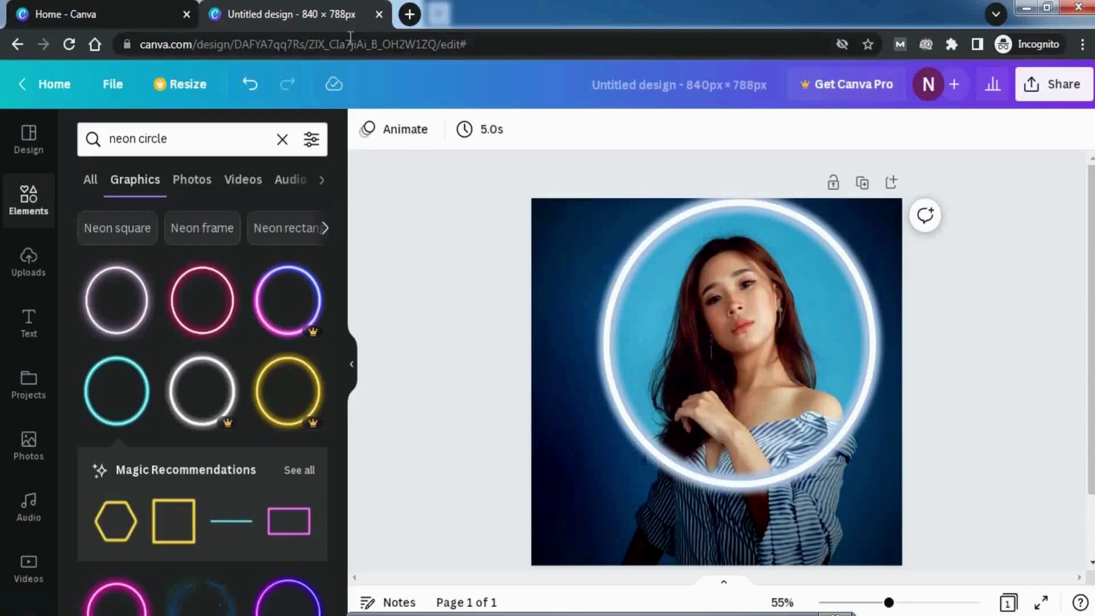
{"action": "left_click", "coordinate": [379, 14]}
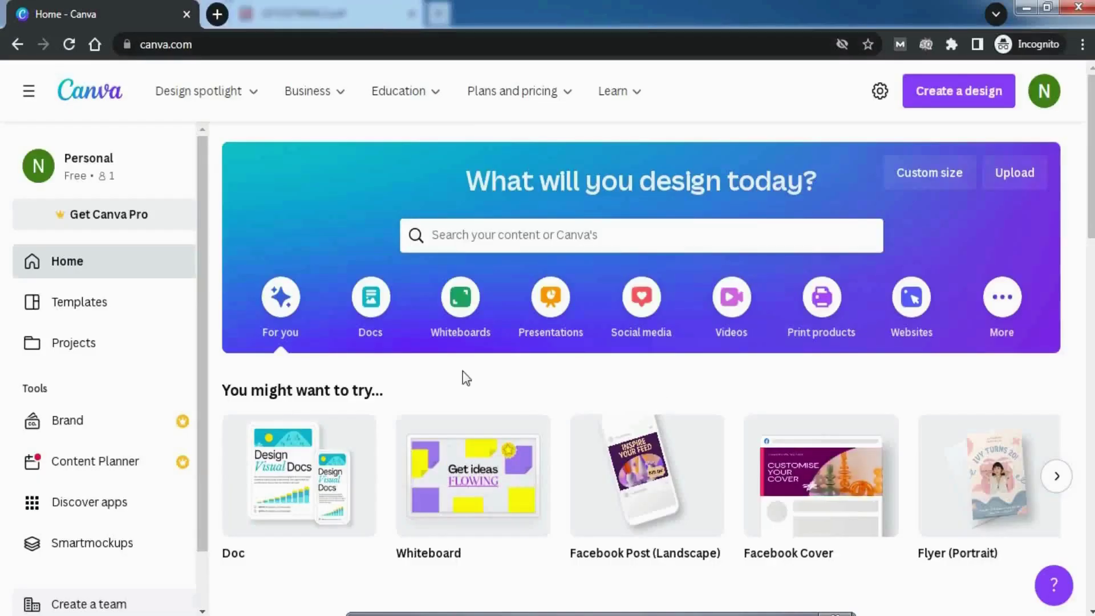